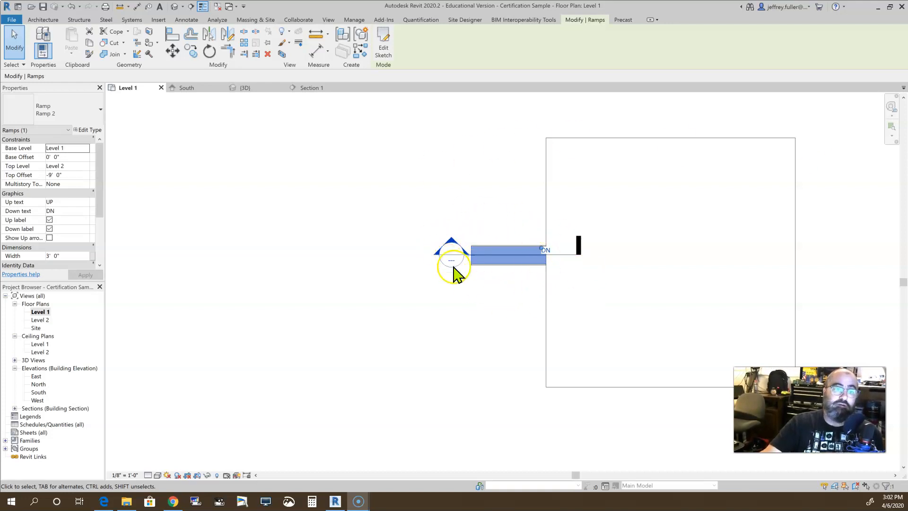
Review the properties of the square floor in the Level 1 plan, including its level and height offset.
scroll(454, 300, "down", 2)
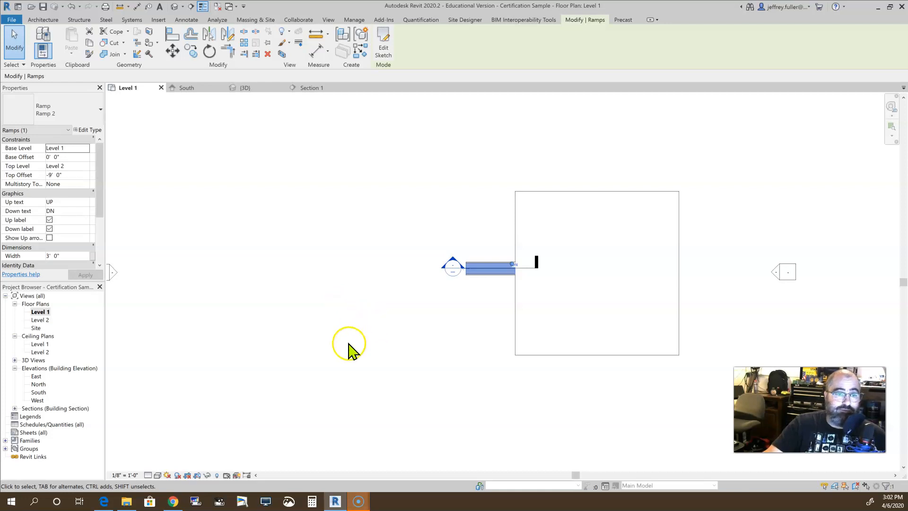
left_click(572, 354)
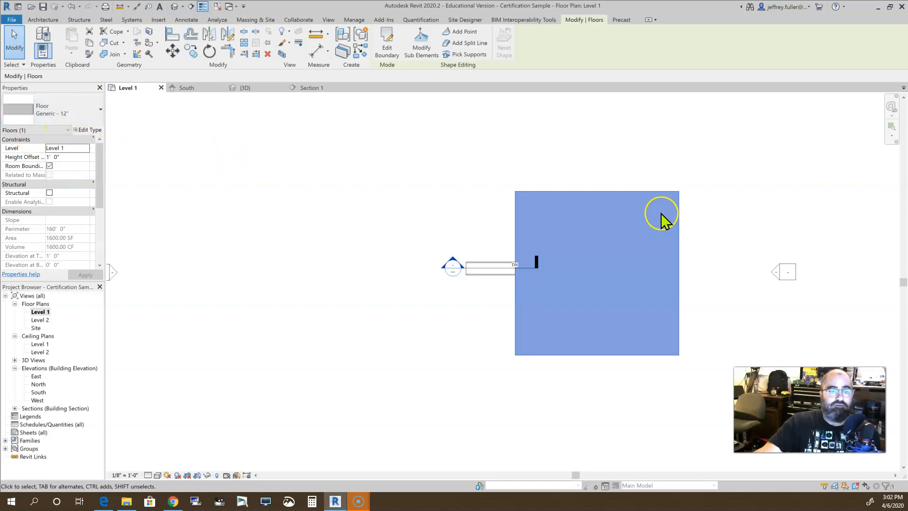
left_click(668, 242)
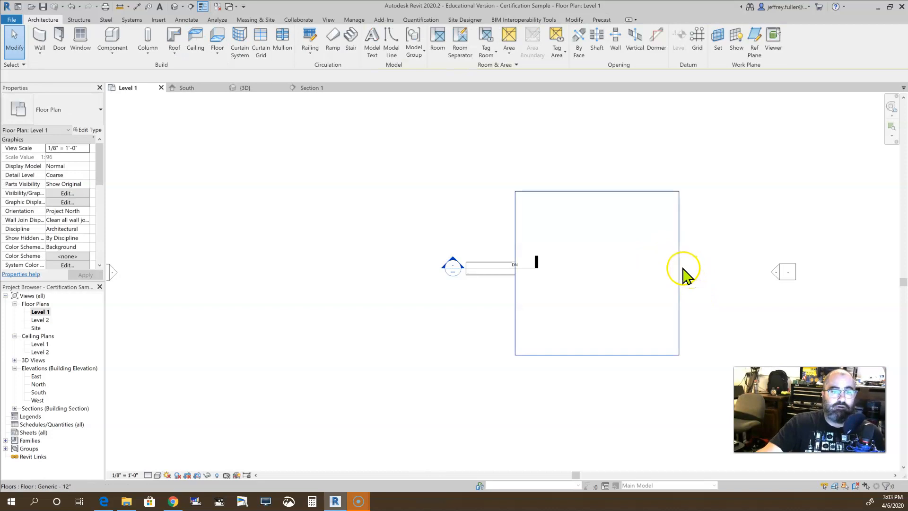
left_click(680, 268)
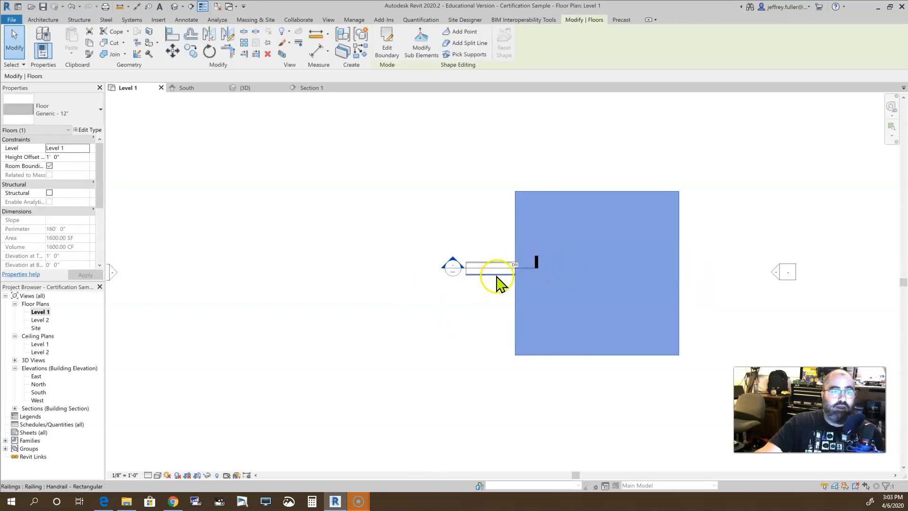
left_click(401, 244)
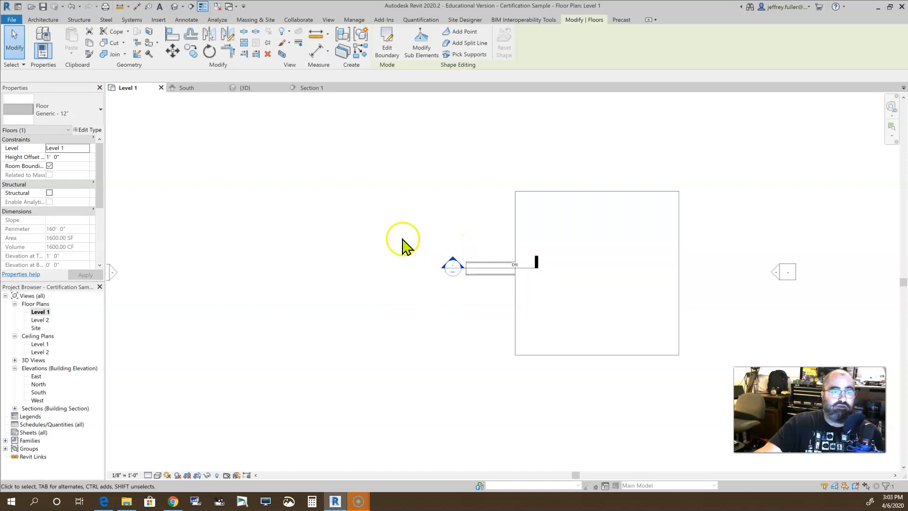
Open the section through the existing ramp and review the ramp's level constraints and the available top level choices.
double_click(453, 266)
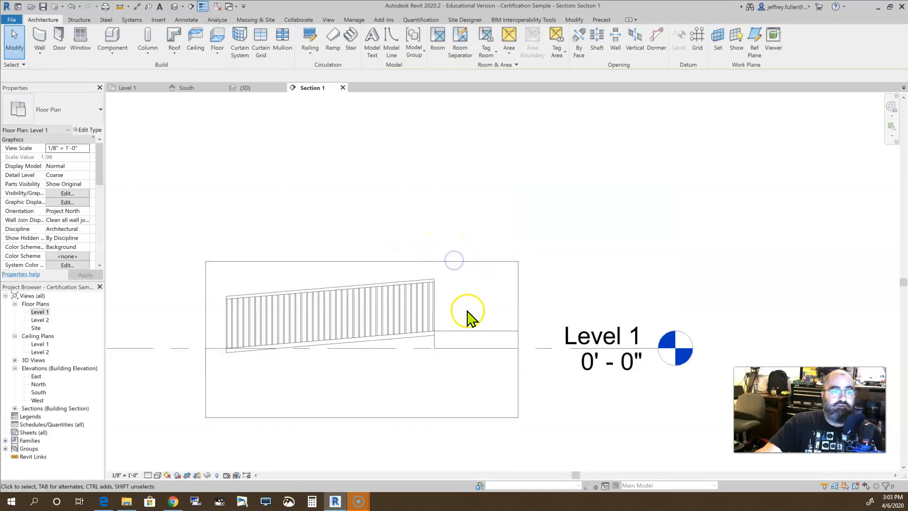
scroll(290, 350, "up", 2)
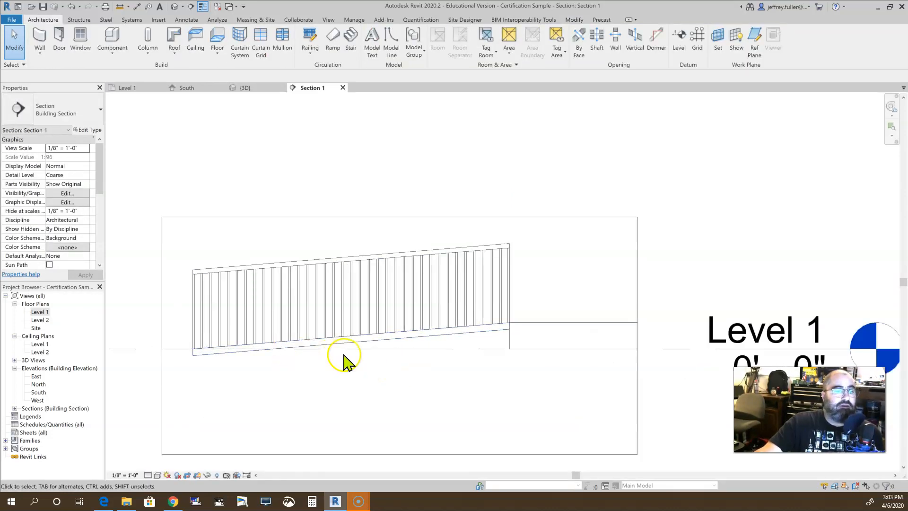
middle_click_drag(342, 355, 418, 357)
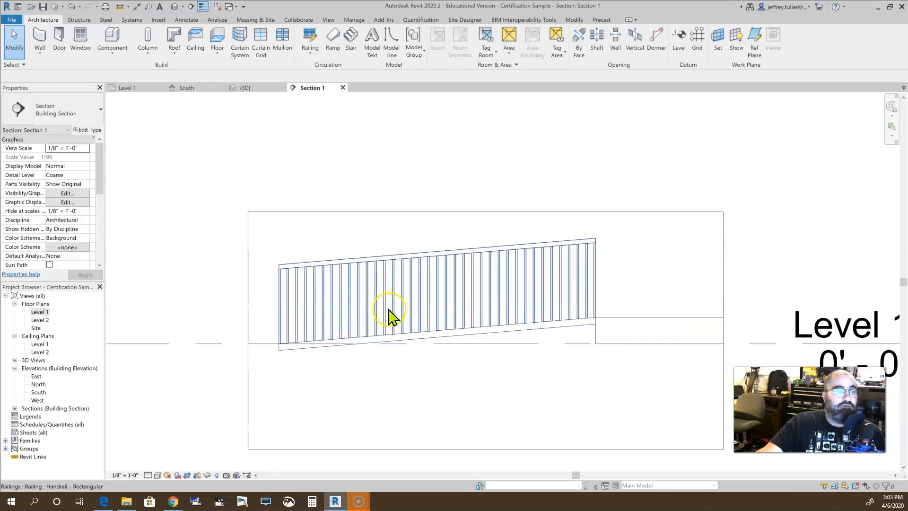
left_click(407, 333)
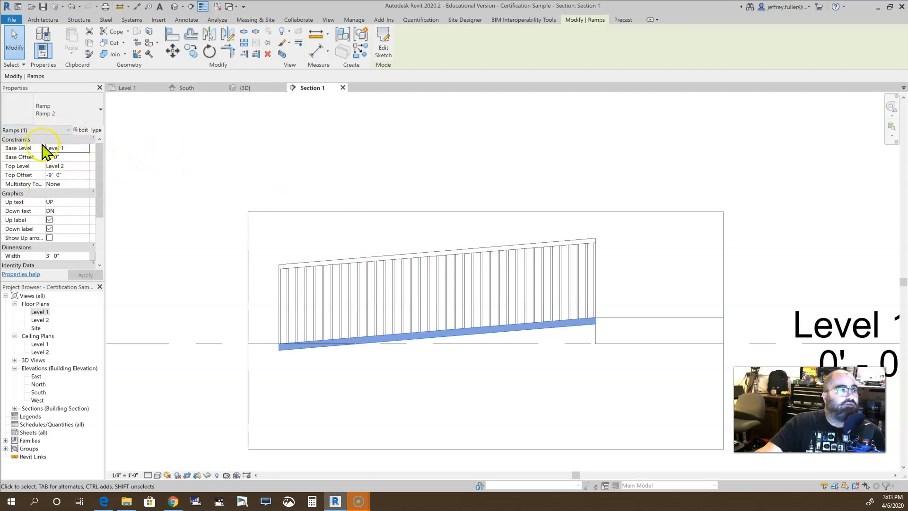
left_click(85, 166)
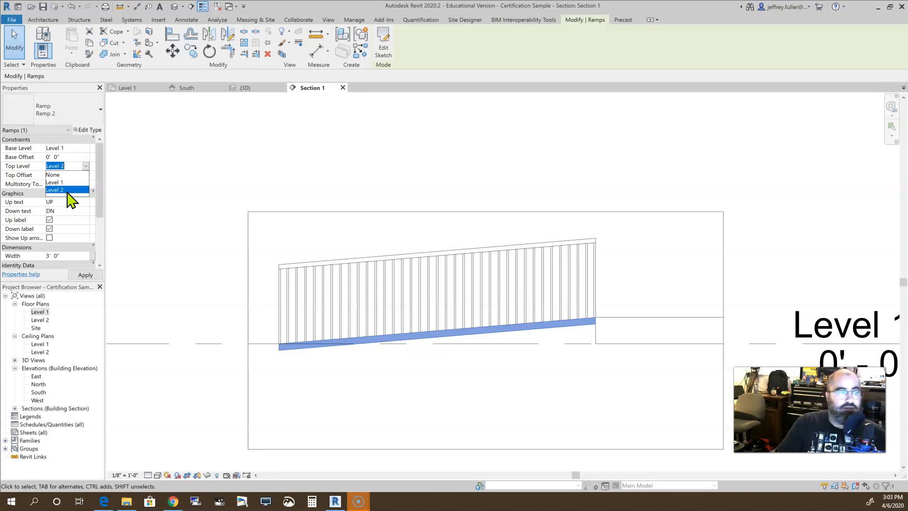
left_click(156, 173)
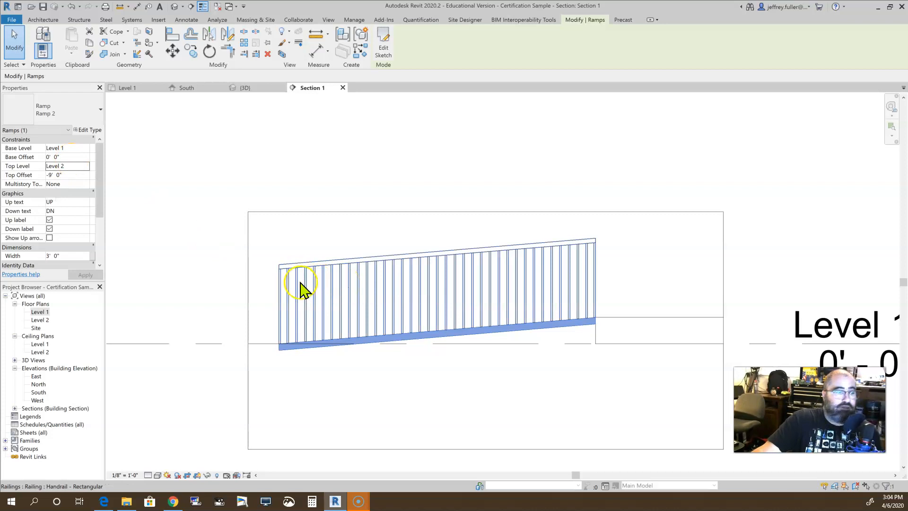
Open the South elevation and compare the ramp's level constraints with the two level lines and the floor.
double_click(39, 393)
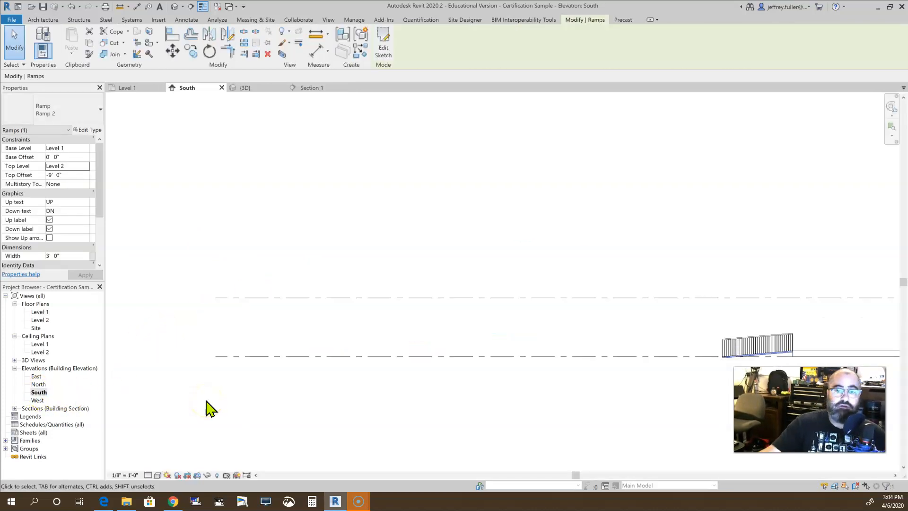
scroll(446, 416, "down", 2)
middle_click_drag(454, 411, 303, 417)
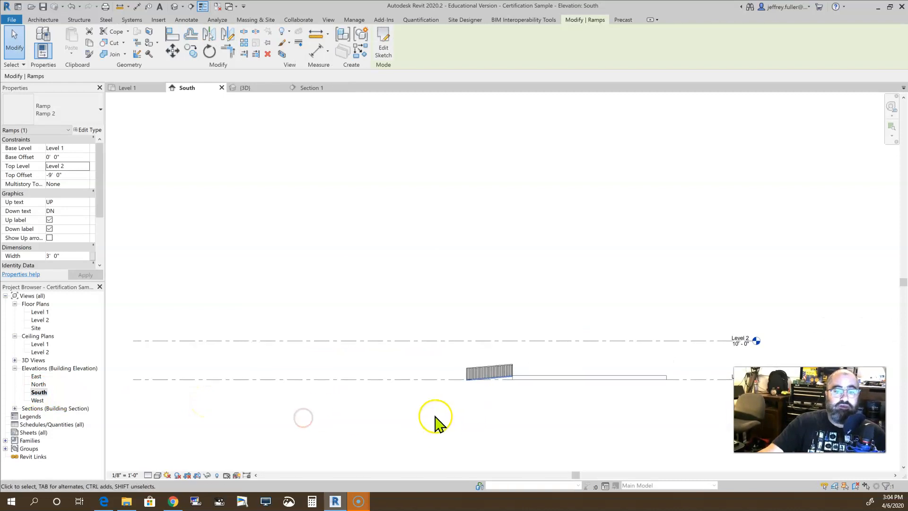
scroll(434, 422, "up", 2)
middle_click_drag(480, 429, 186, 420)
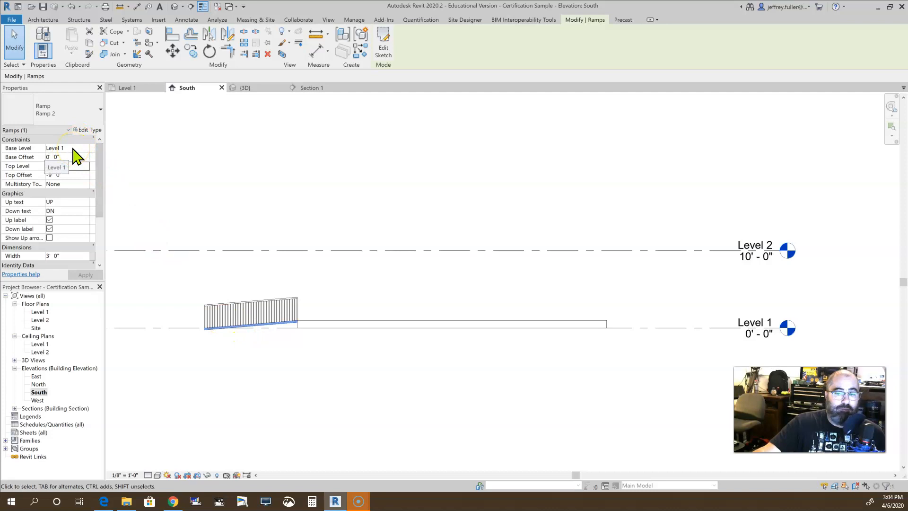
left_click(74, 166)
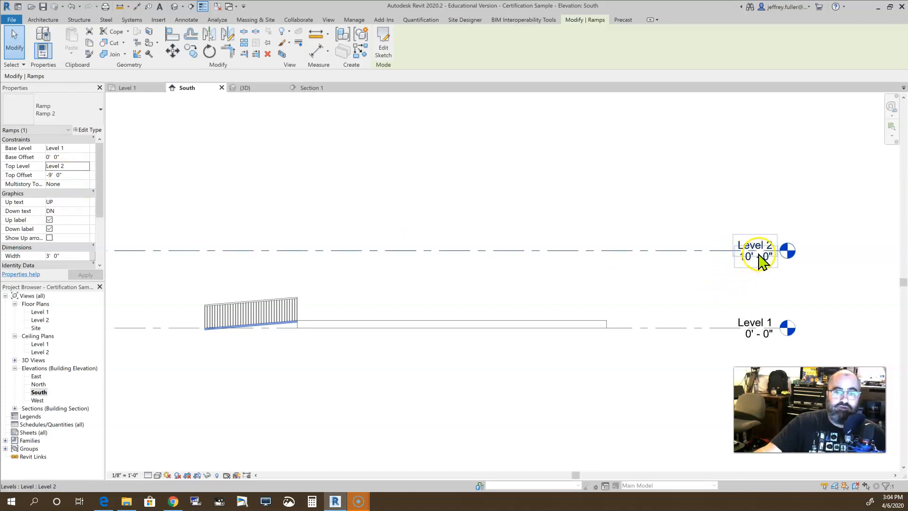
left_click(601, 325)
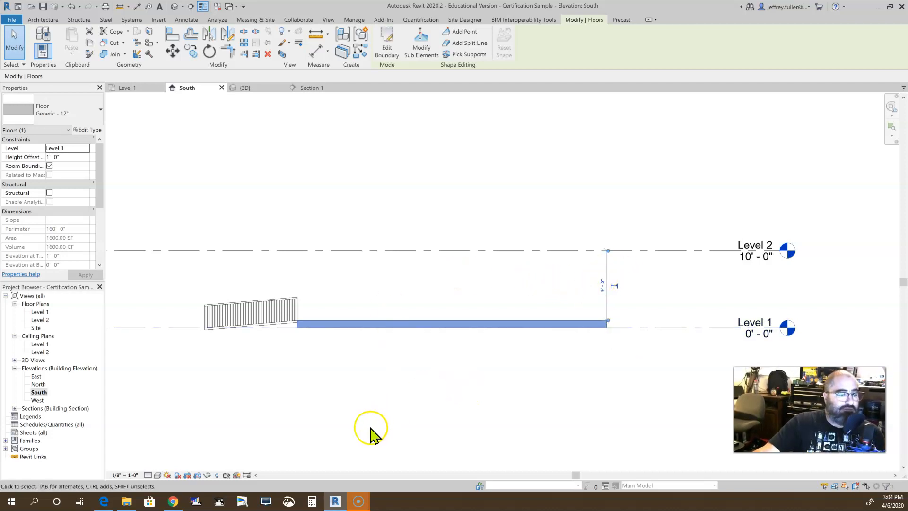
In the Level 1 plan, create a second straight ramp with a 12' run toward the floor, parallel to the existing ramp.
double_click(39, 312)
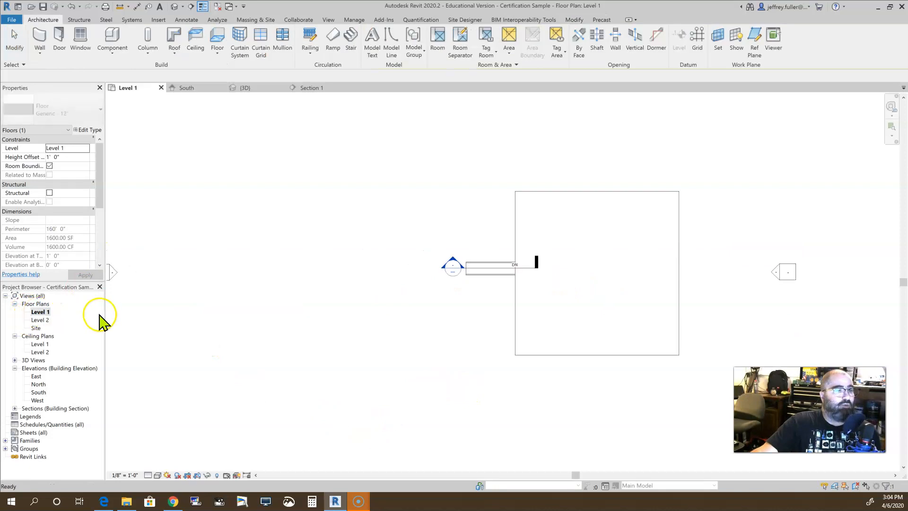
middle_click_drag(462, 314, 452, 372)
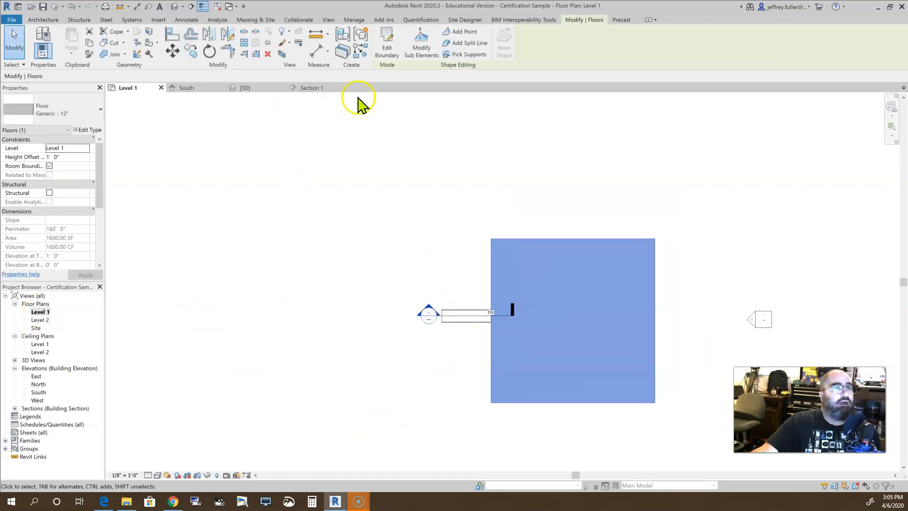
left_click(42, 20)
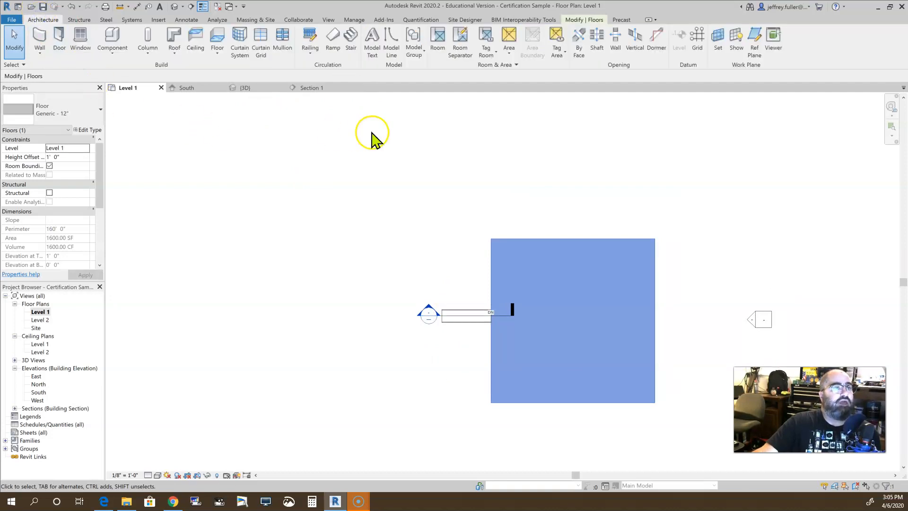
left_click(333, 39)
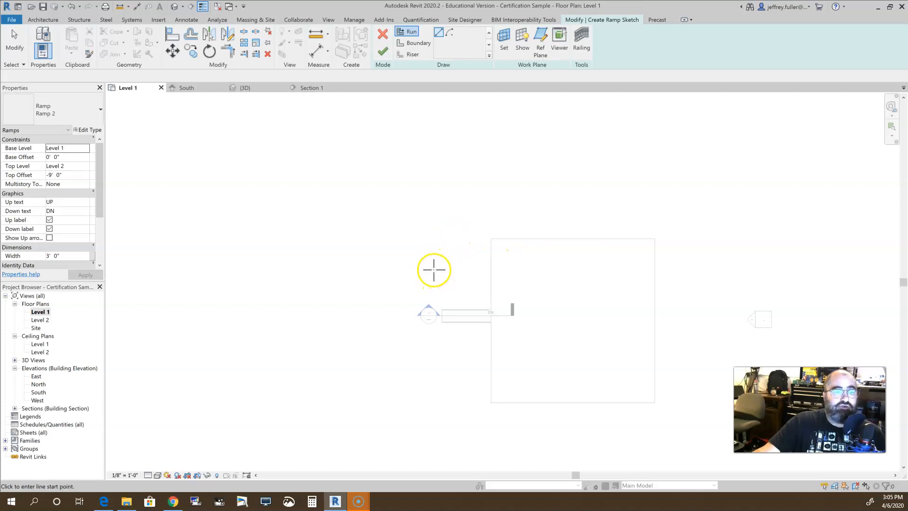
left_click(433, 270)
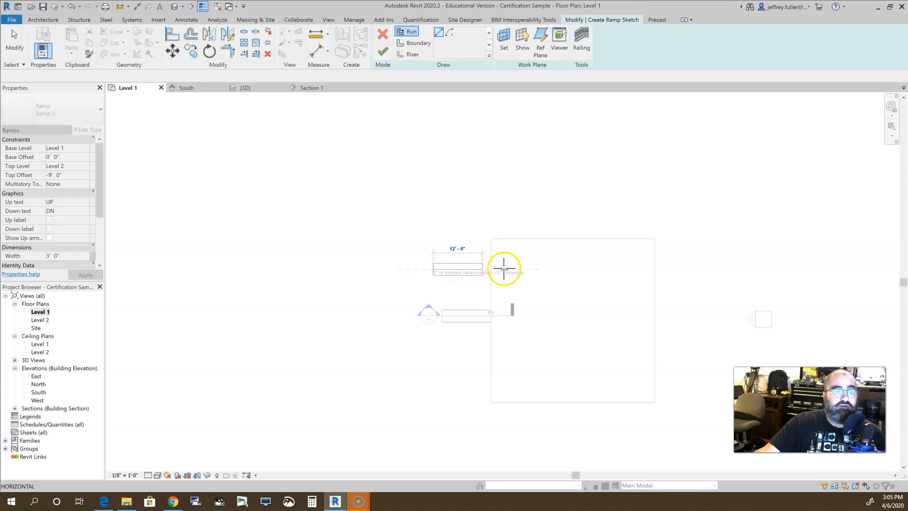
left_click(503, 269)
key("Escape")
key("Escape")
scroll(449, 297, "up", 2)
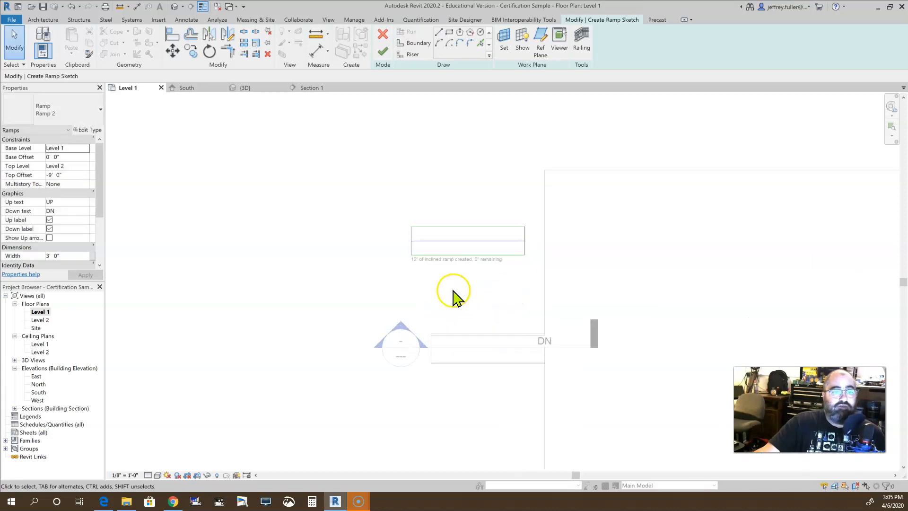
scroll(452, 296, "up", 2)
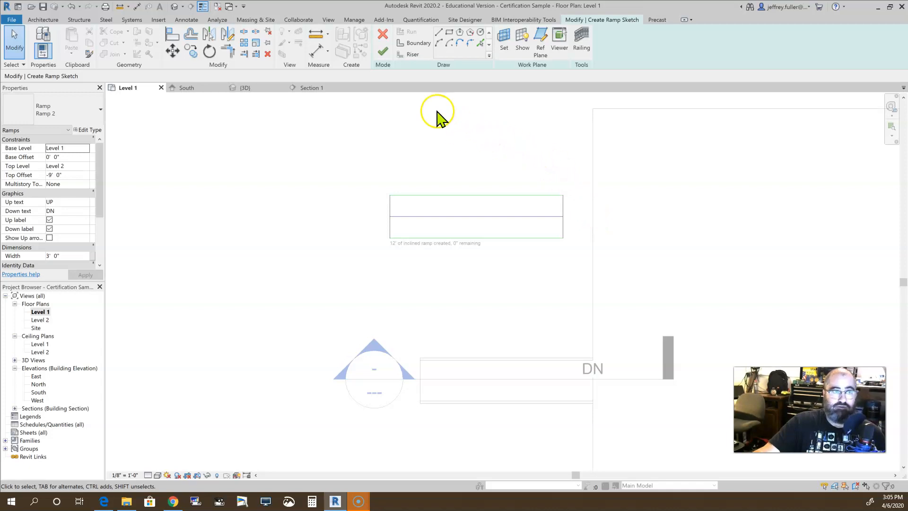
left_click(382, 52)
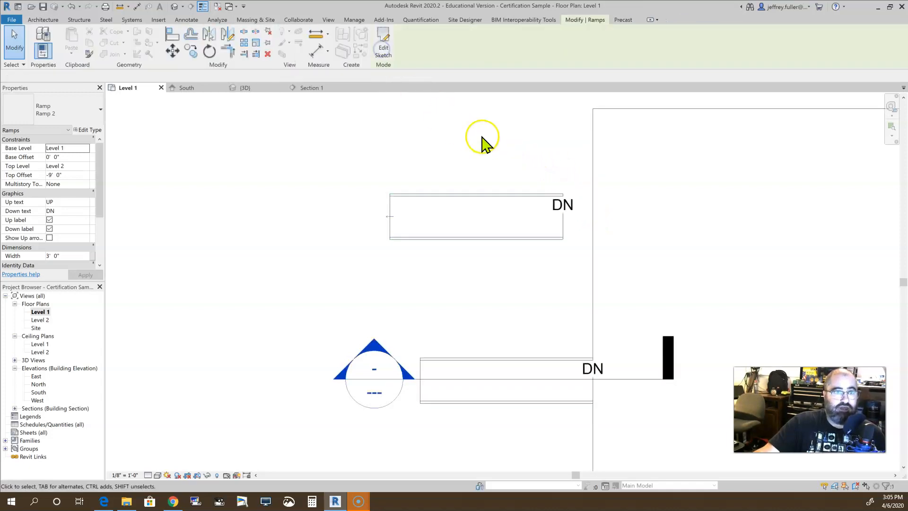
Move the new ramp together with its railings so its high end meets the floor's west edge.
left_click_drag(569, 154, 334, 273)
key("Right")
key("Right")
key("Right")
key("Right")
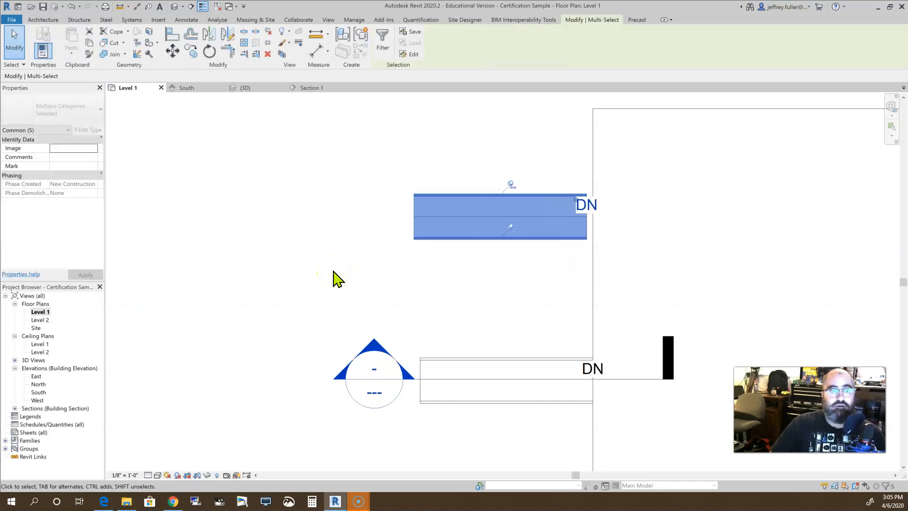
key("Right")
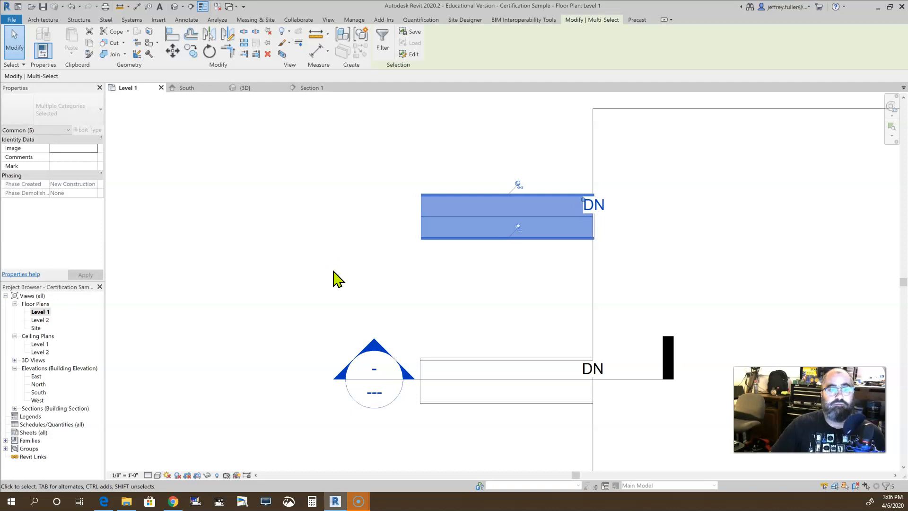
key("Left")
key("Left")
key("Left")
key("Left")
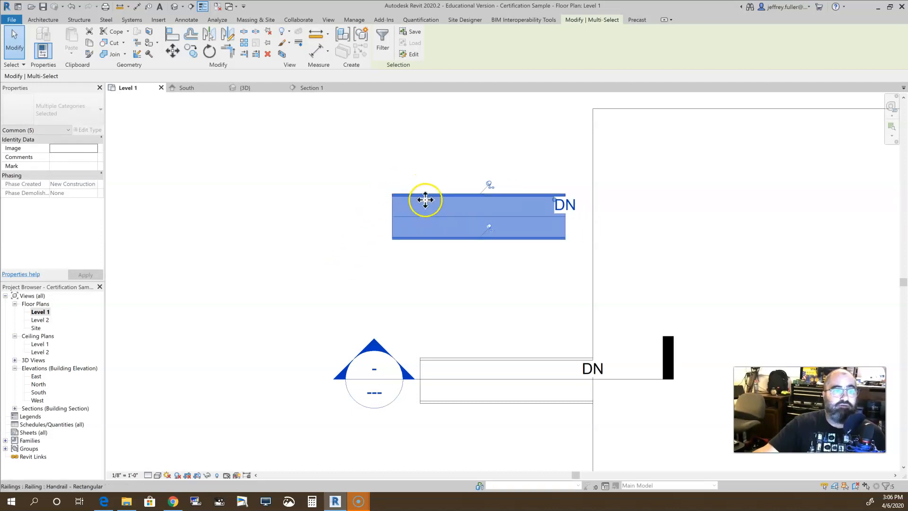
left_click_drag(429, 200, 451, 205)
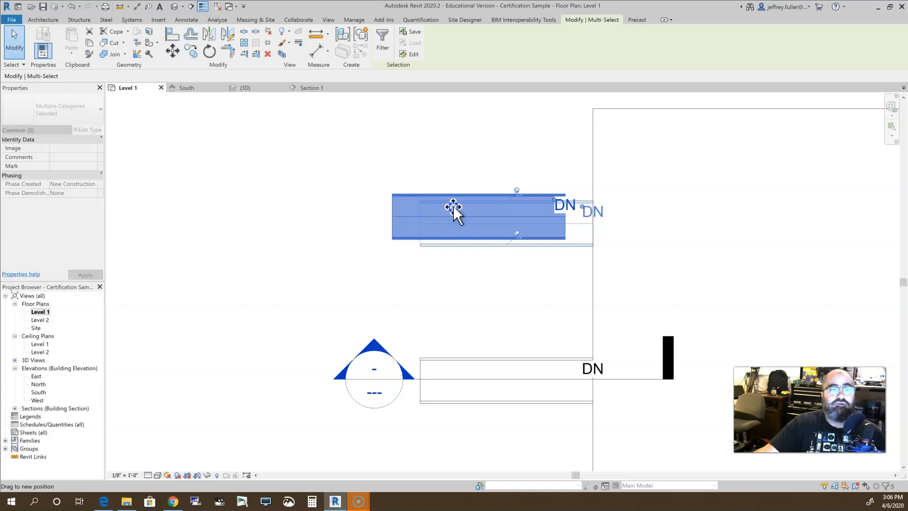
left_click_drag(453, 208, 450, 205)
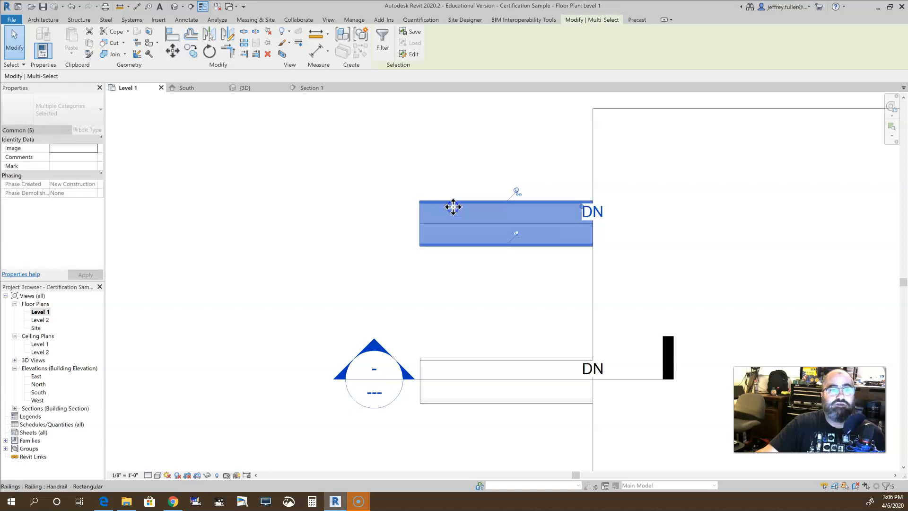
left_click(469, 307)
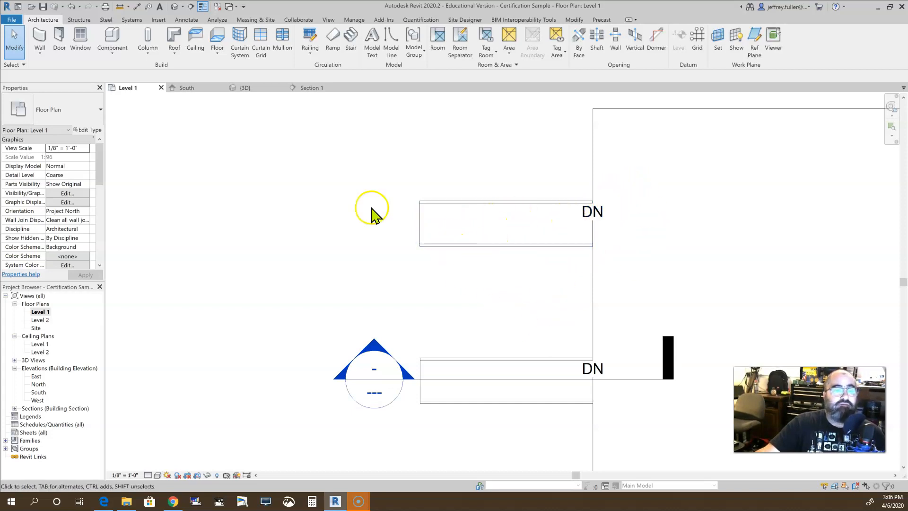
Place a building section lengthwise through the new ramp, extending past the floor's edge.
left_click(191, 6)
left_click(379, 223)
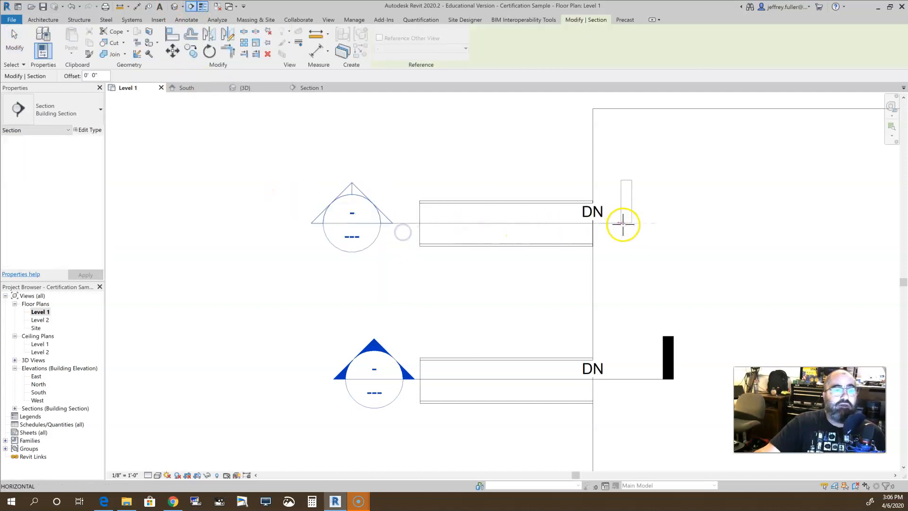
left_click(638, 223)
key("Escape")
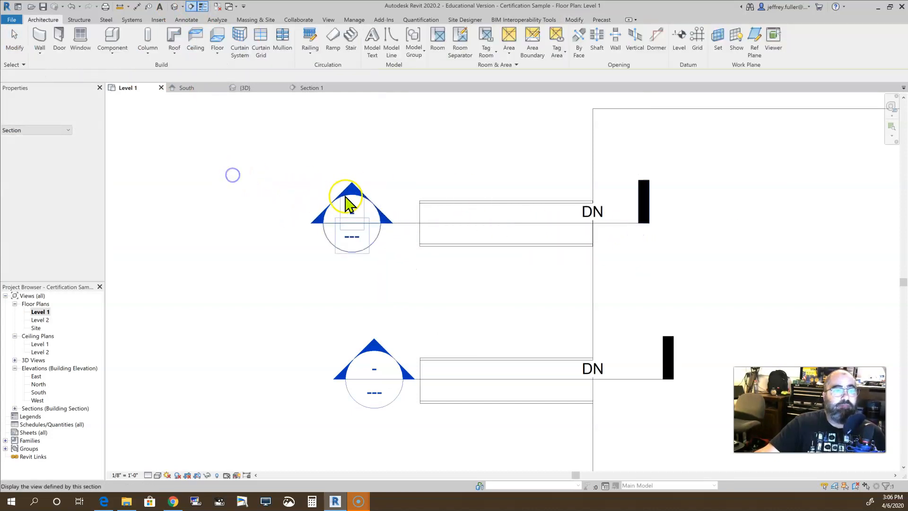
Open the new ramp's section view and examine closely the joint between the ramp's high end and the floor.
double_click(350, 201)
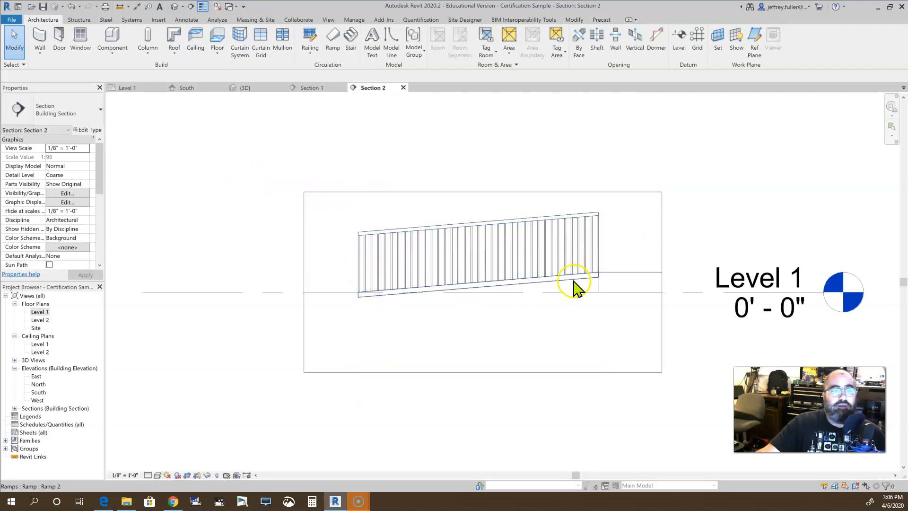
scroll(598, 277, "up", 3)
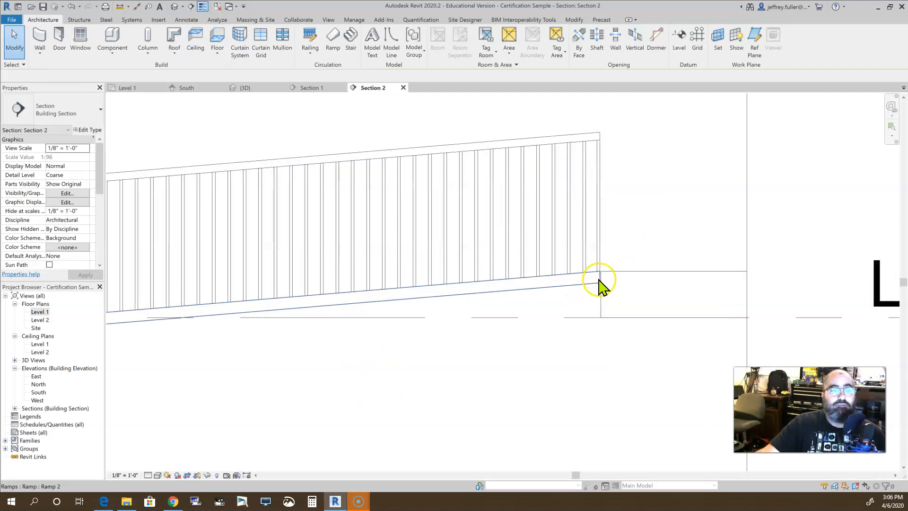
scroll(598, 284, "up", 4)
middle_click_drag(595, 296, 421, 386)
scroll(422, 385, "up", 1)
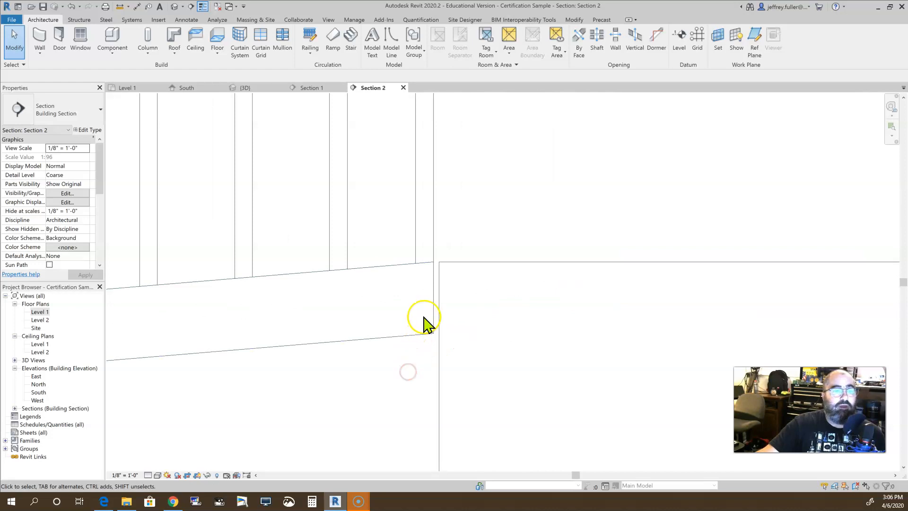
Nudge the new ramp toward the floor in section until its high end closes the gap to the floor's edge.
left_click(430, 327)
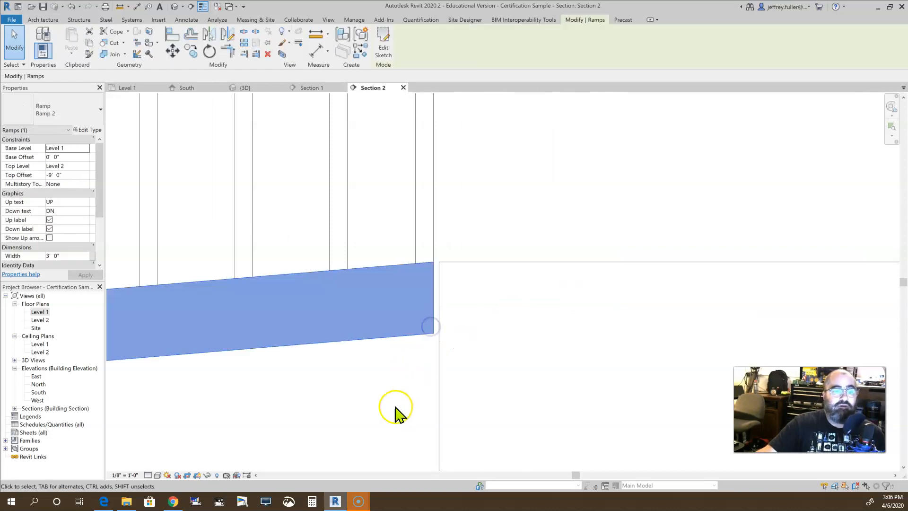
key("Right")
key("Right")
scroll(393, 392, "down", 5)
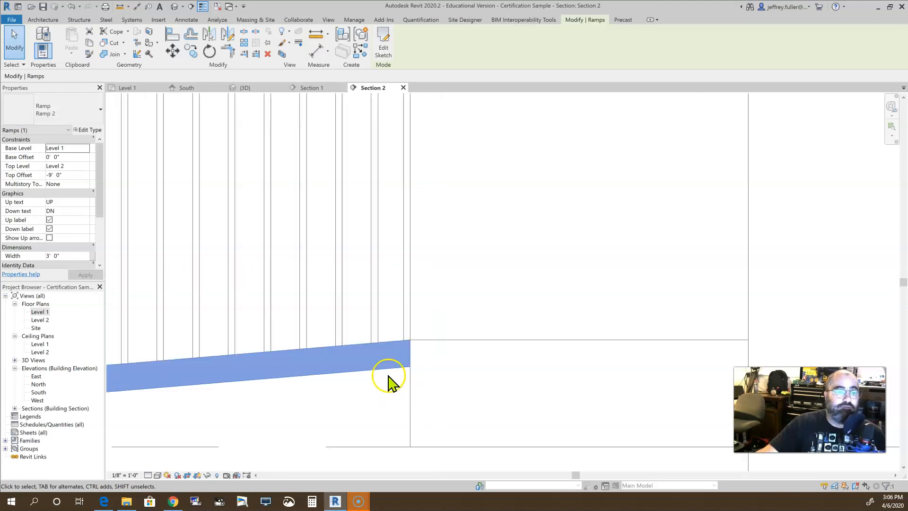
left_click(396, 431)
middle_click_drag(396, 432, 561, 355)
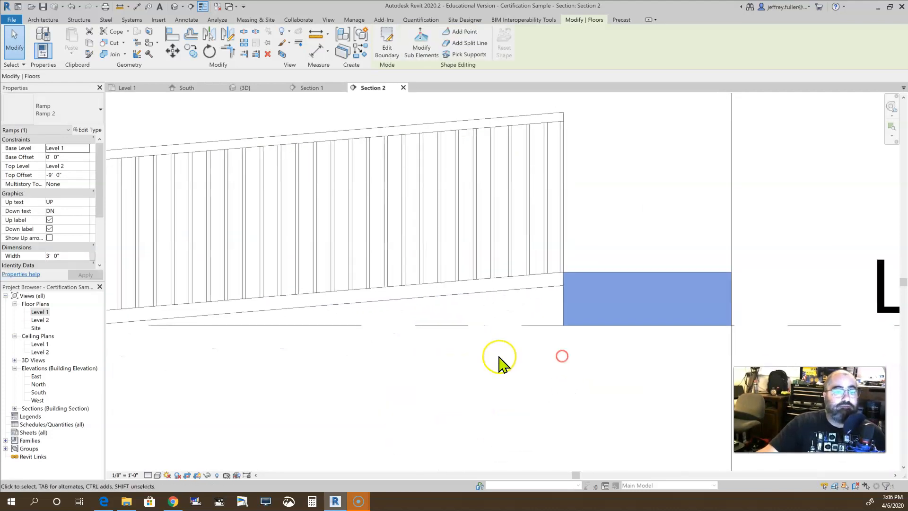
scroll(499, 358, "down", 2)
middle_click_drag(474, 366, 511, 373)
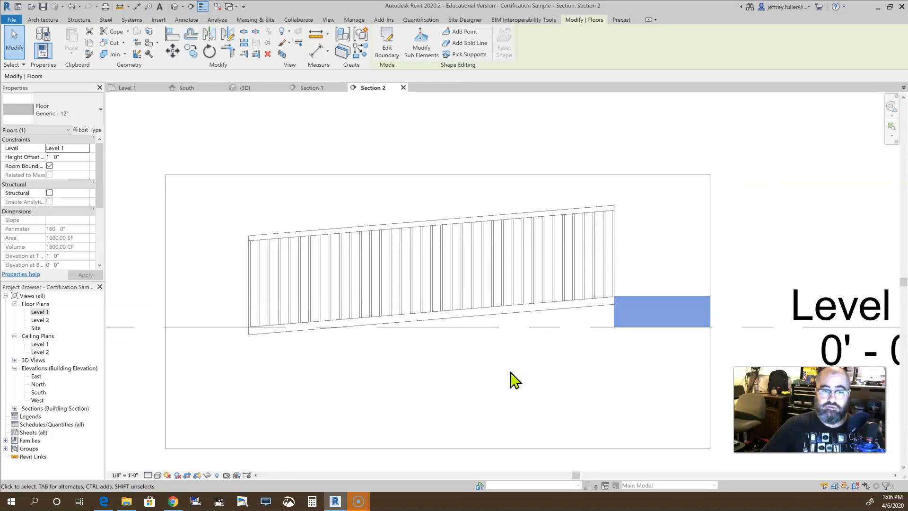
Set the Ramp Max Slope (1/x) of the new ramp's type to 13 and accept the warnings.
left_click(490, 311)
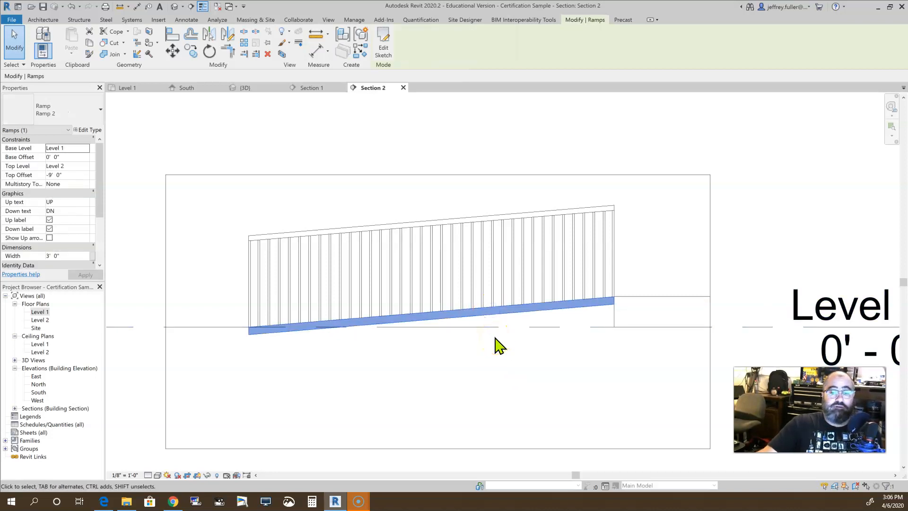
left_click(91, 130)
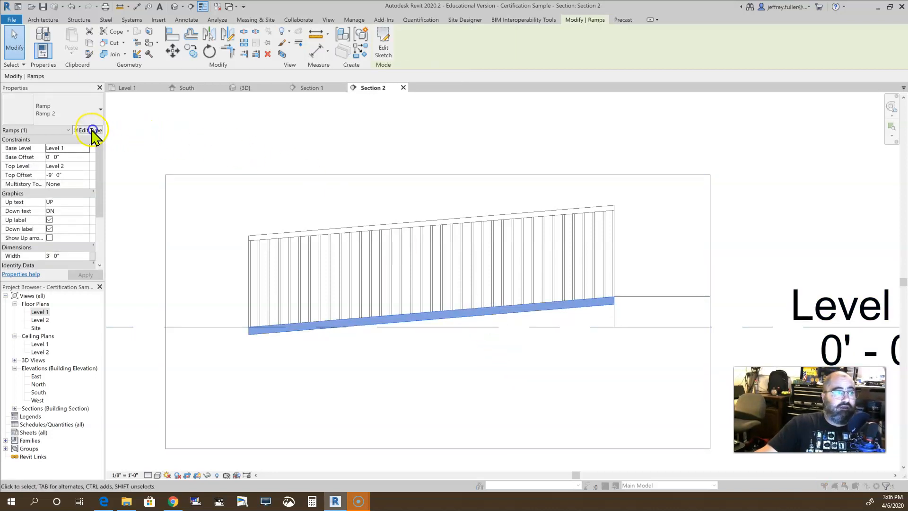
left_click(272, 320)
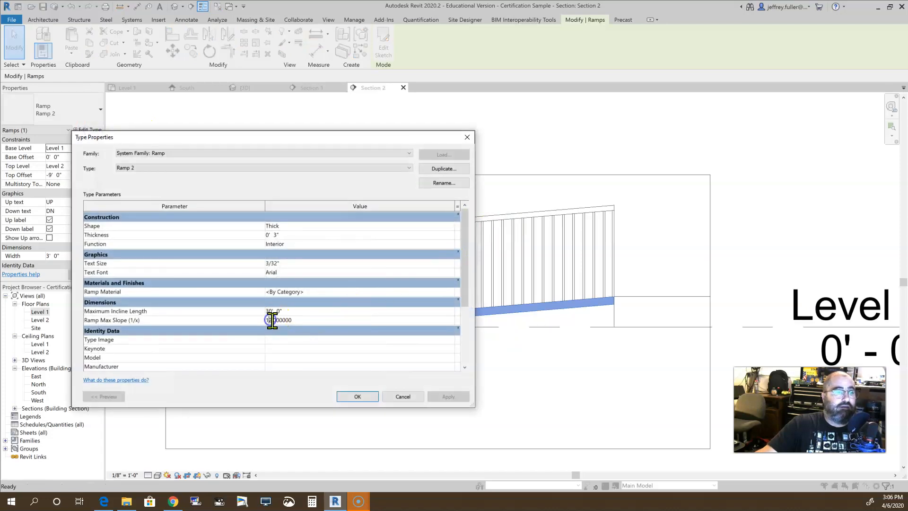
left_click_drag(268, 319, 253, 319)
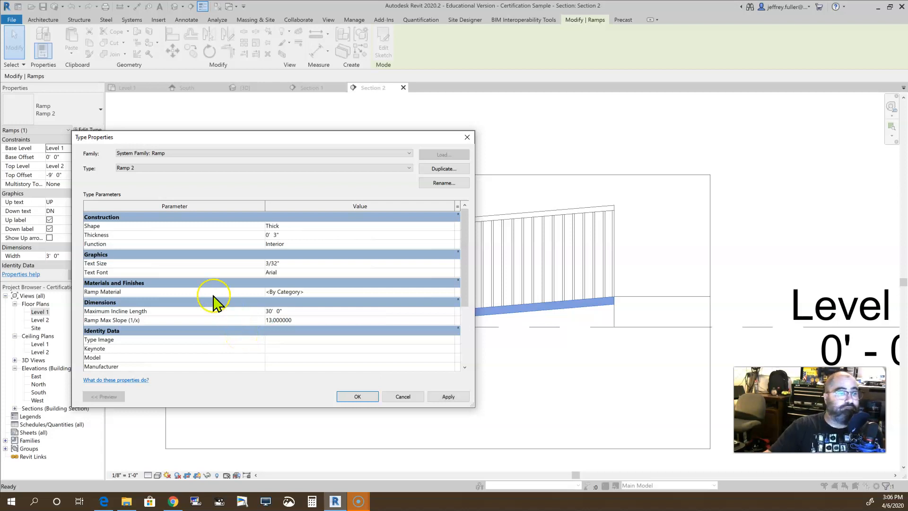
left_click(446, 397)
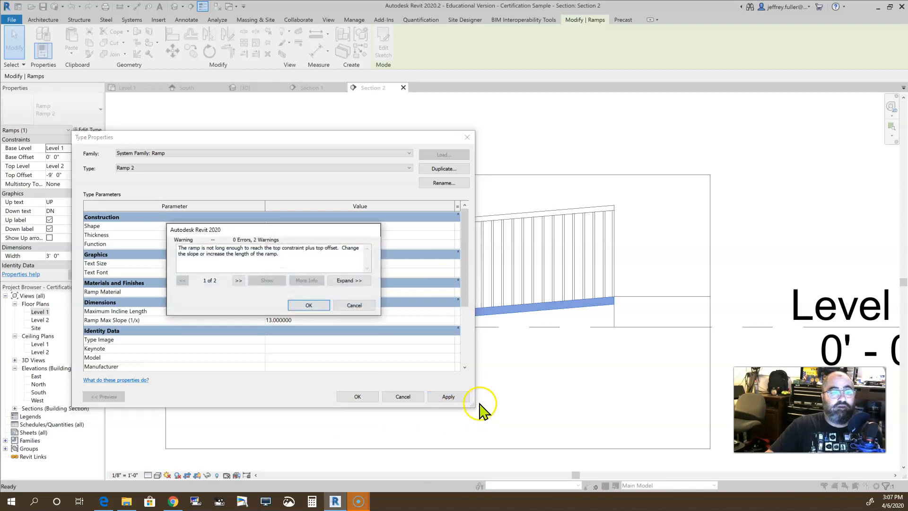
left_click(312, 307)
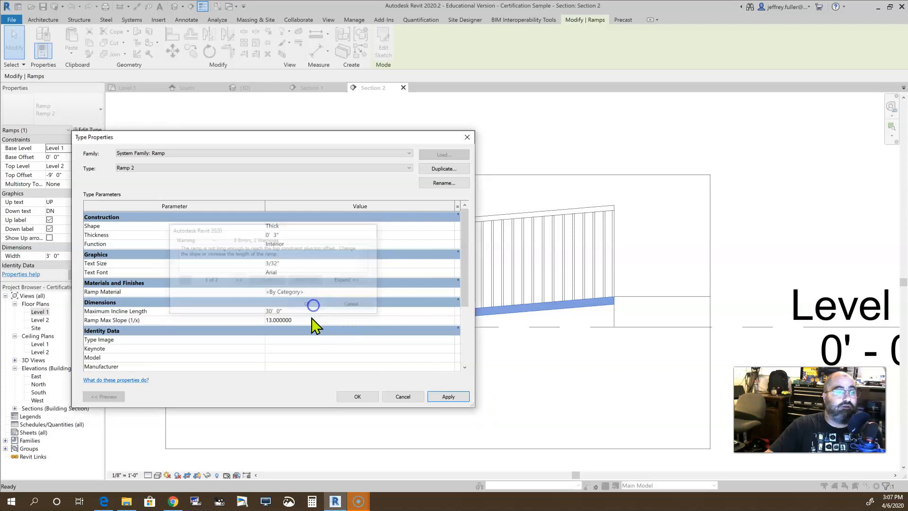
left_click(344, 398)
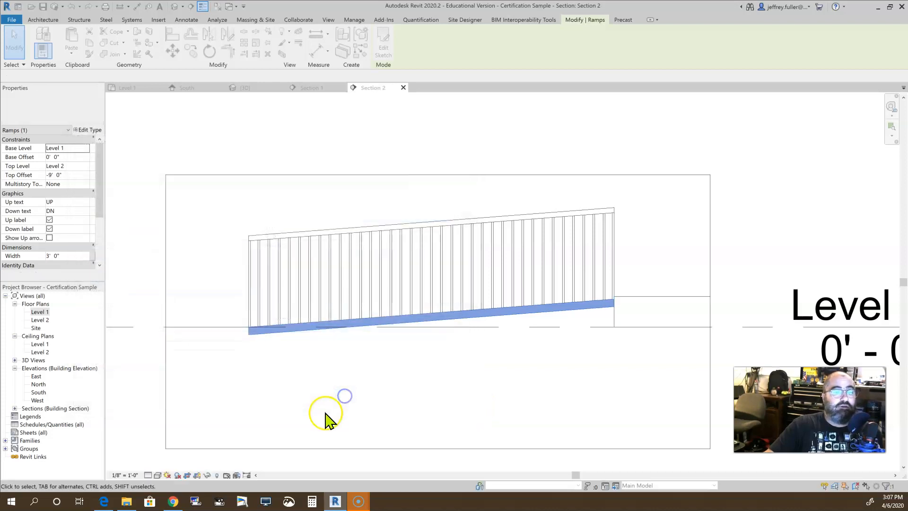
Examine the height difference between the ramp's high end and the floor against the ramp's offsets and its type's dimension parameters.
scroll(468, 384, "down", 1)
middle_click_drag(468, 384, 367, 391)
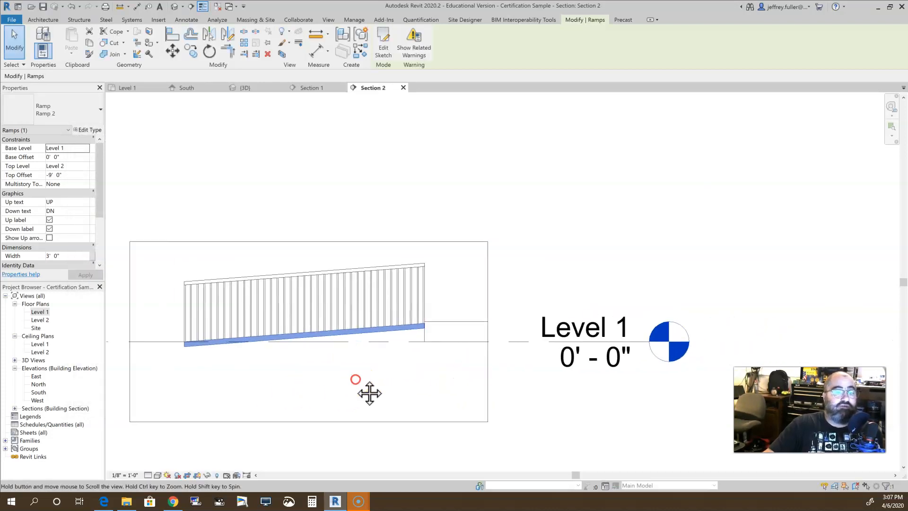
scroll(421, 338, "up", 6)
scroll(420, 337, "up", 2)
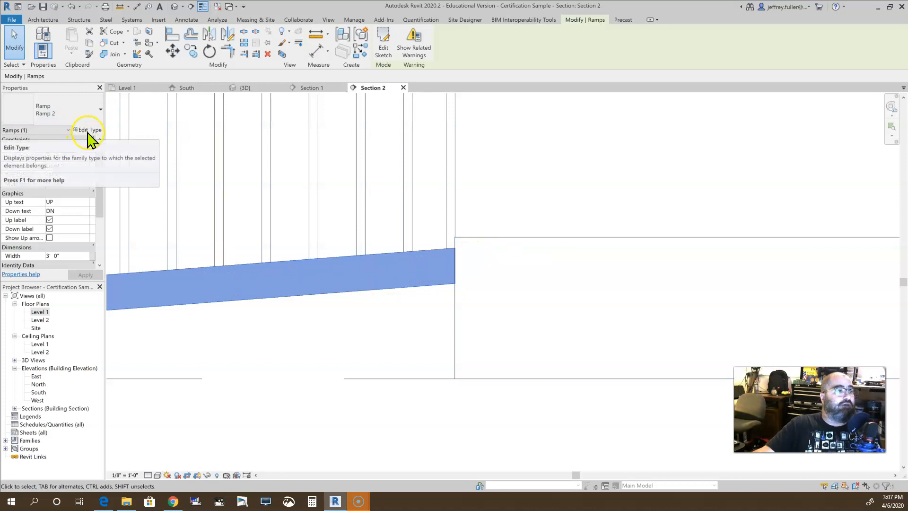
left_click(88, 131)
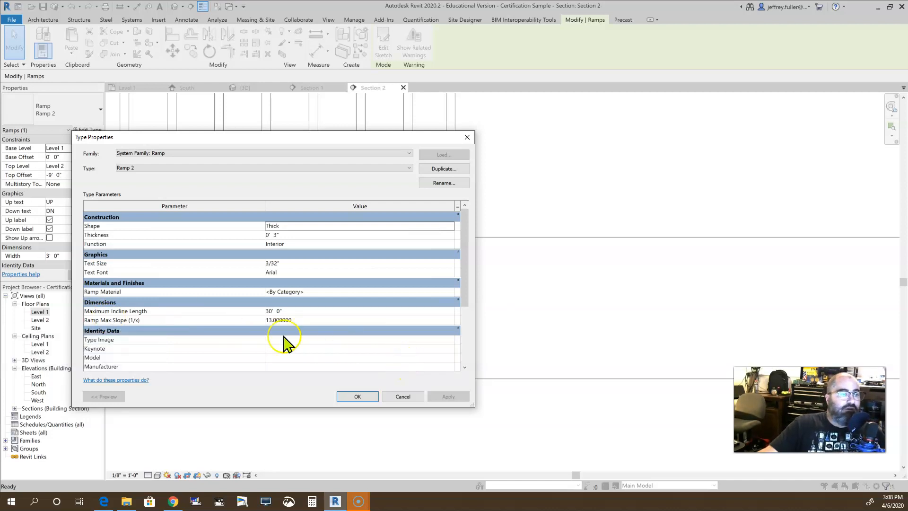
left_click_drag(314, 140, 786, 149)
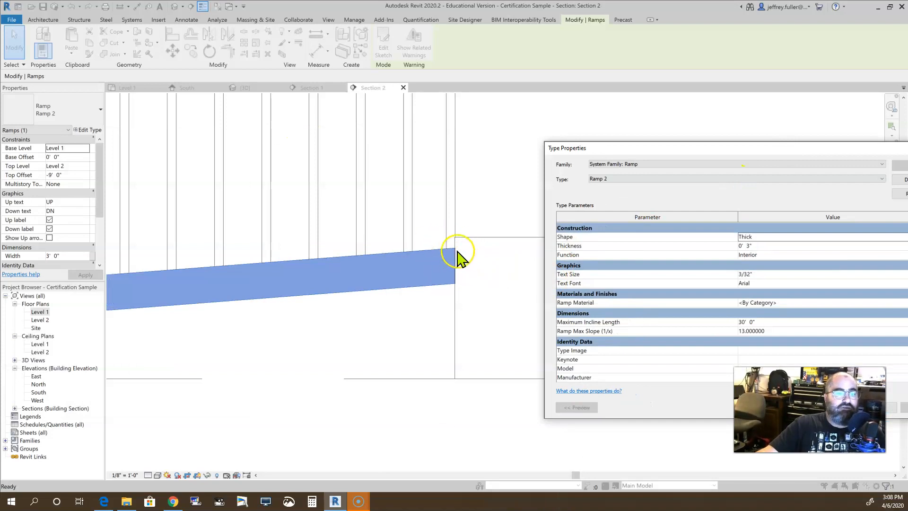
left_click_drag(657, 147, 220, 175)
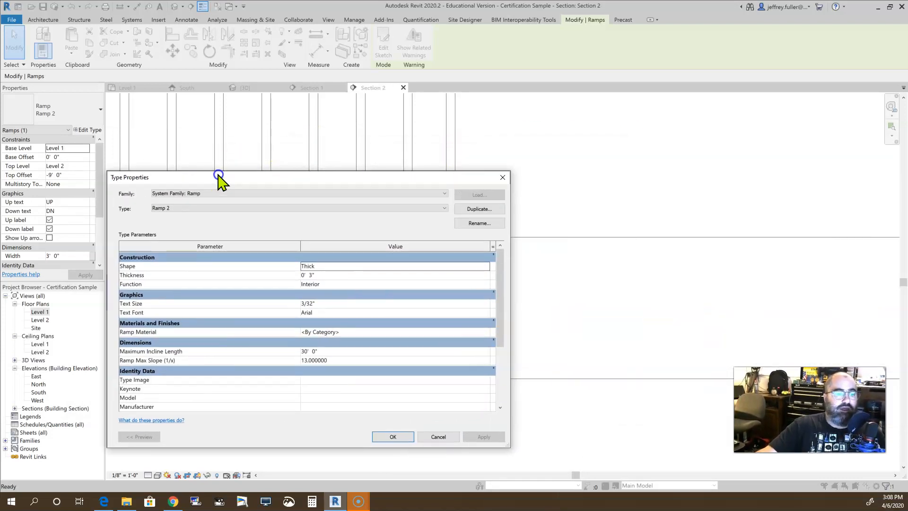
scroll(287, 348, "down", 2)
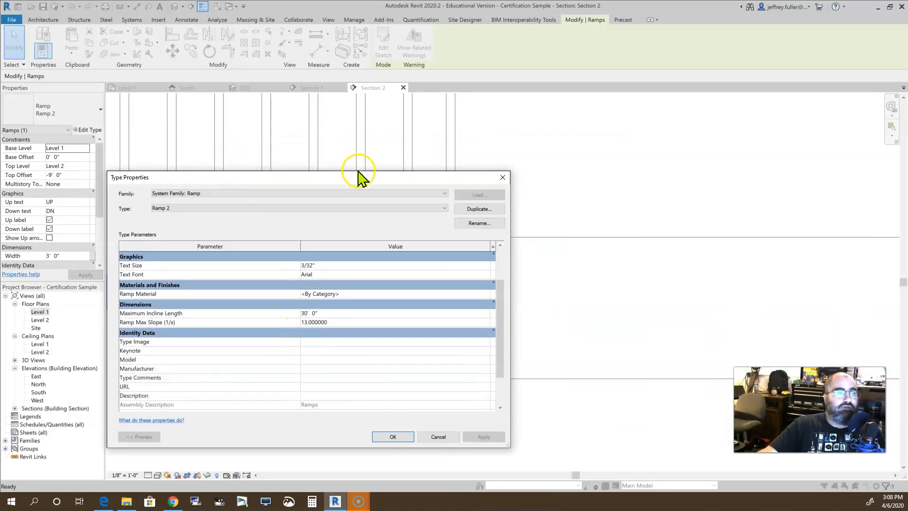
left_click_drag(396, 177, 751, 145)
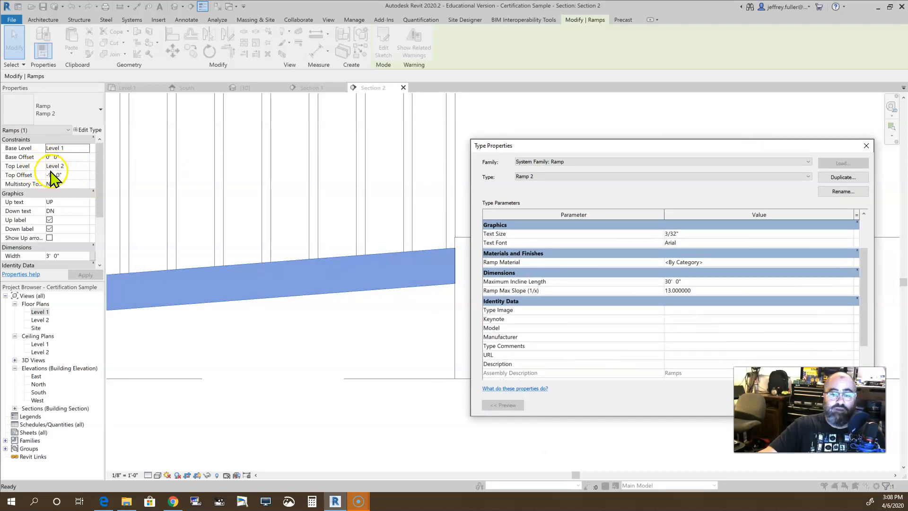
left_click_drag(579, 144, 274, 149)
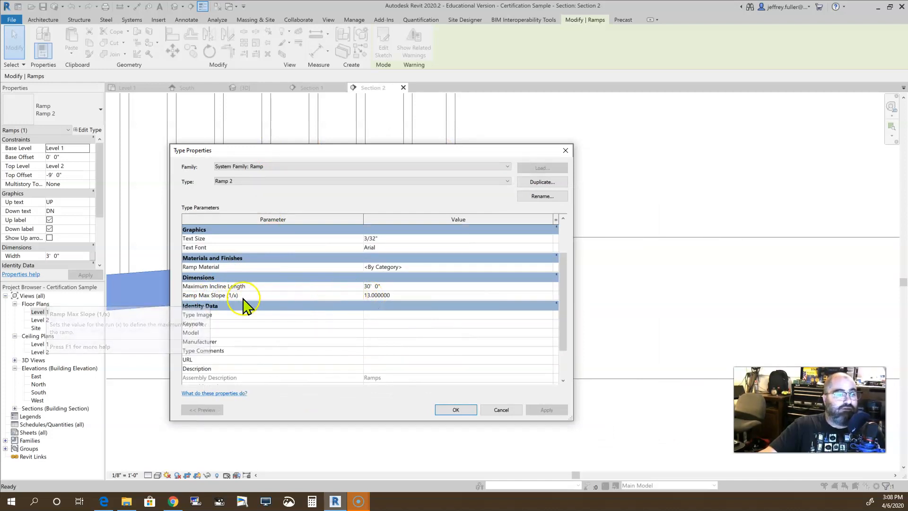
left_click_drag(433, 161, 225, 194)
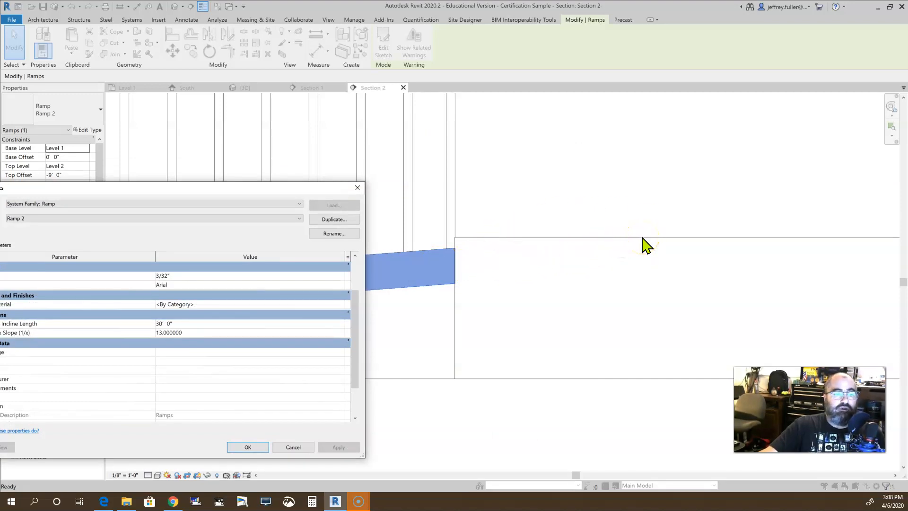
Set the ramp type's Ramp Max Slope (1/x) to 12, apply it, and check the ramp's high end against the floor.
left_click_drag(290, 189, 573, 167)
left_click(459, 298)
left_click_drag(456, 298, 446, 298)
left_click(457, 297)
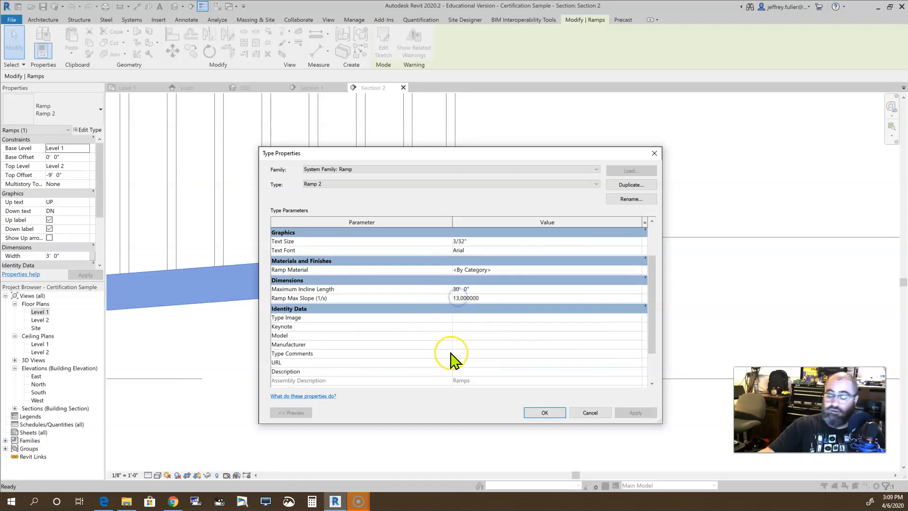
key("BackSpace")
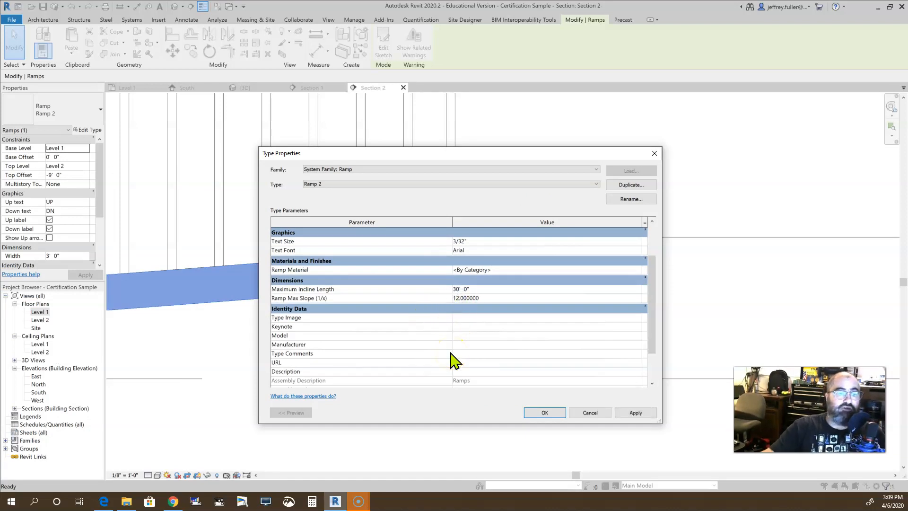
type("2")
left_click(635, 413)
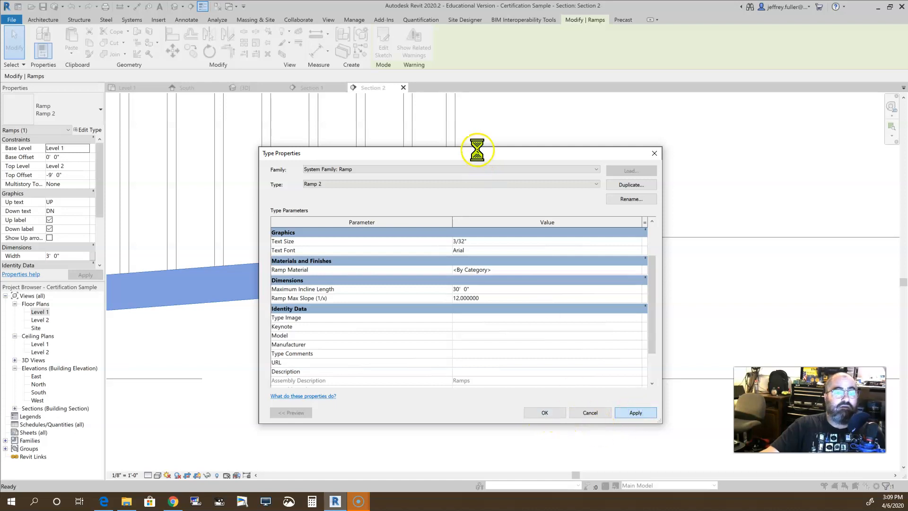
left_click_drag(468, 155, 713, 145)
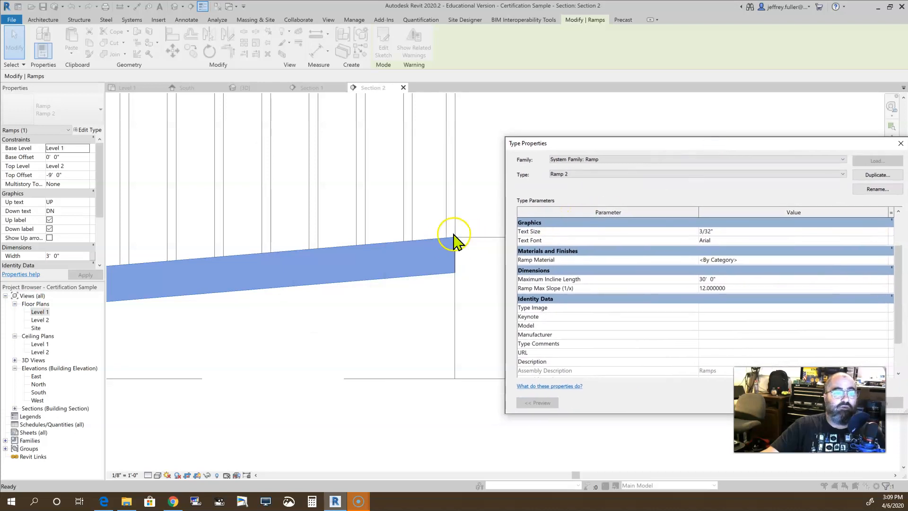
left_click_drag(664, 143, 626, 114)
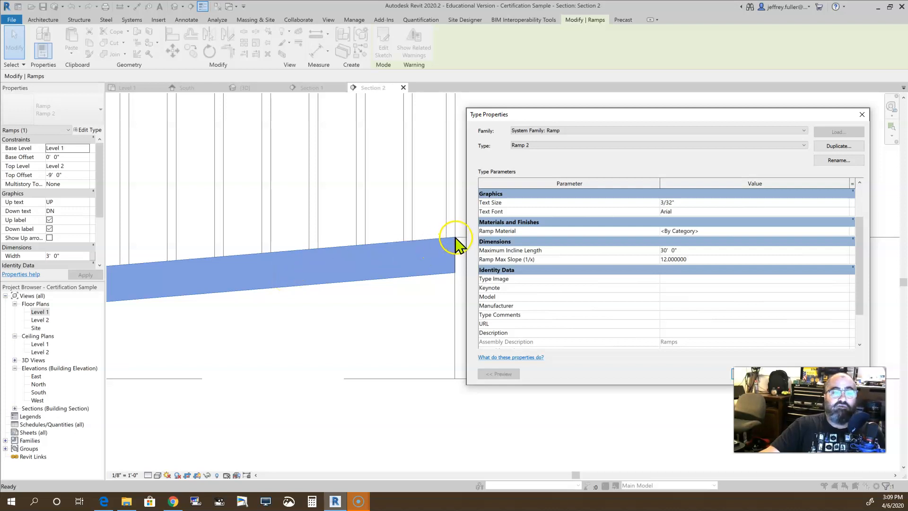
left_click(419, 277)
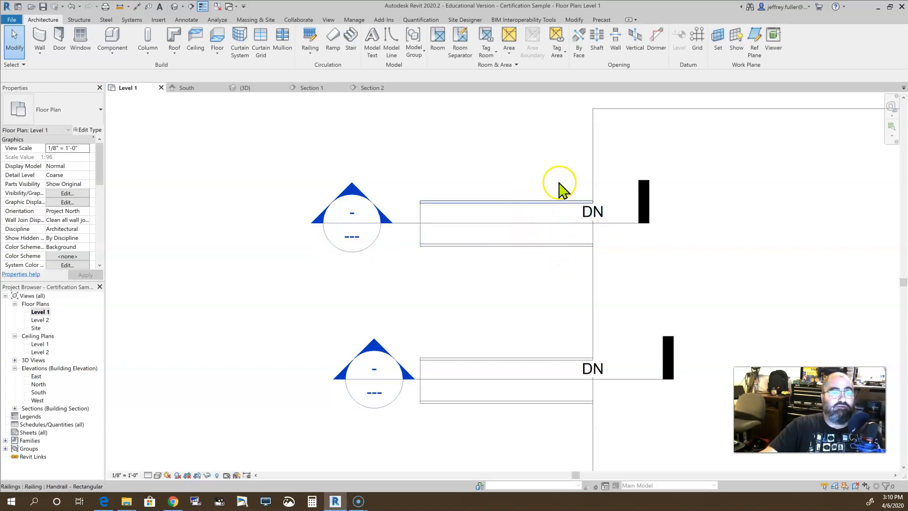
left_click(526, 216)
left_click_drag(515, 243, 514, 242)
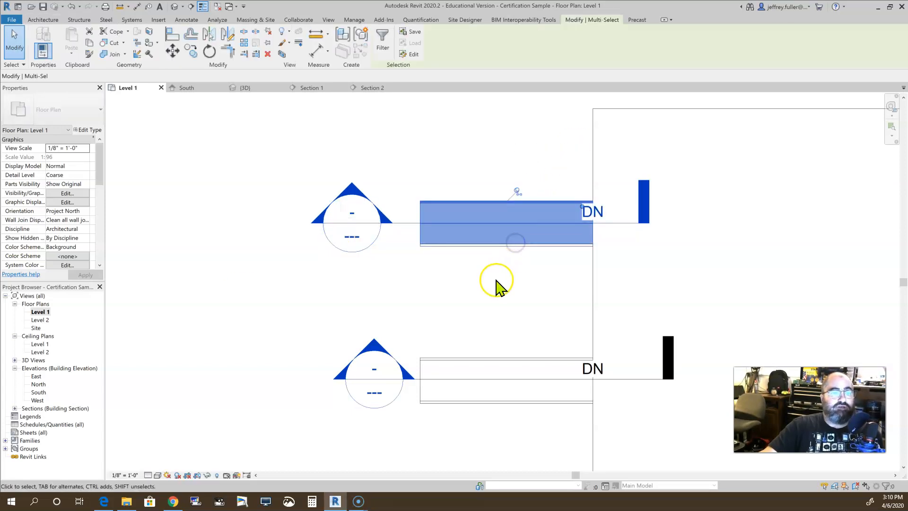
left_click(229, 248)
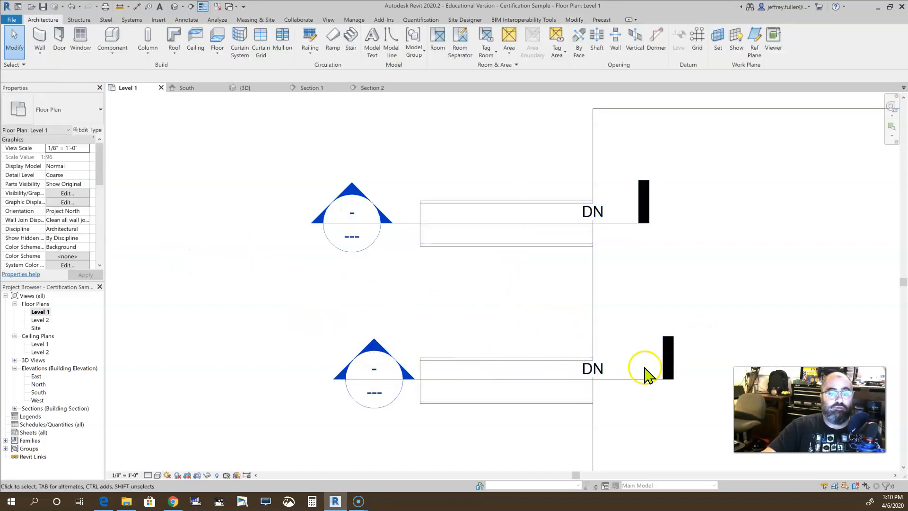
Delete Section 1, which runs through the first ramp, from the Level 1 plan.
left_click(668, 371)
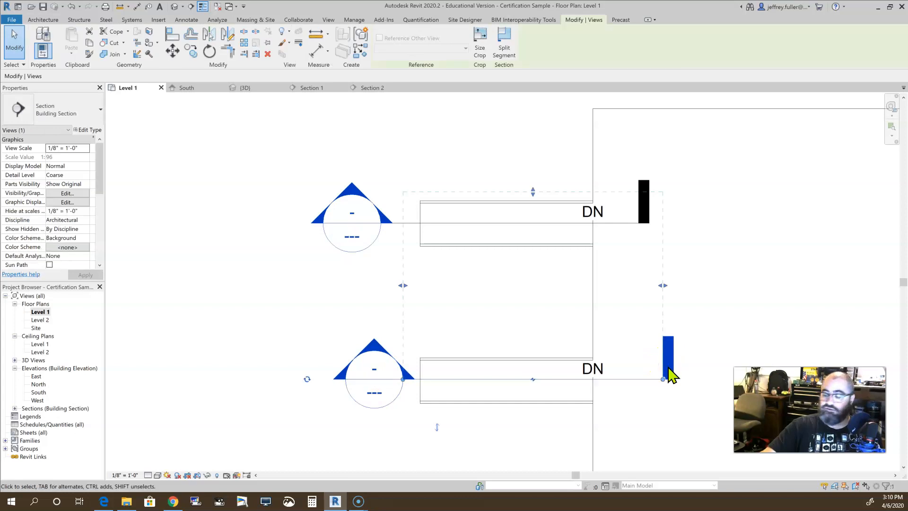
key("Delete")
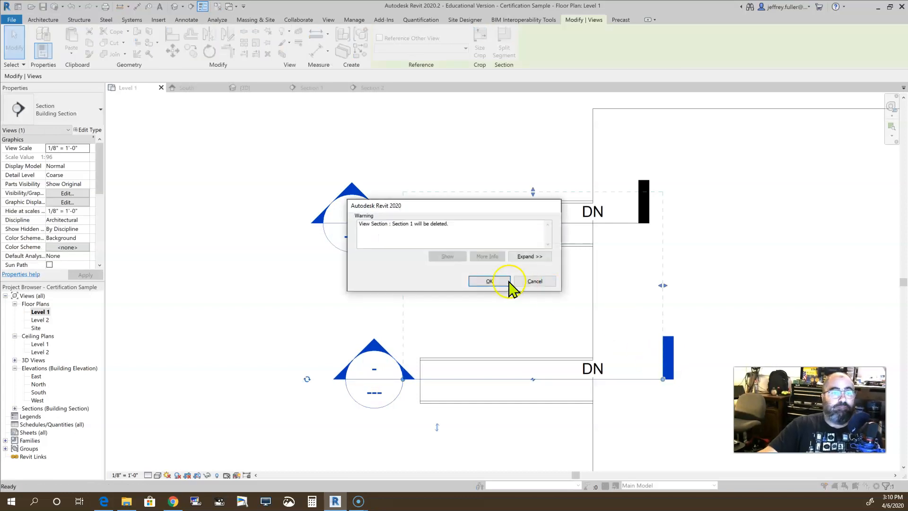
left_click(485, 283)
Select the first ramp in the Level 1 plan and review its constraints, labels, arrow and width settings.
left_click_drag(561, 309, 455, 448)
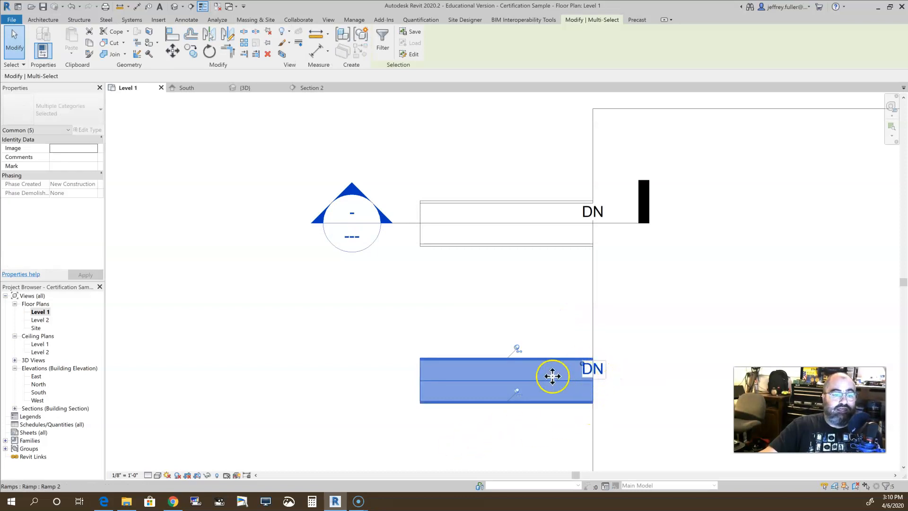
left_click(442, 382)
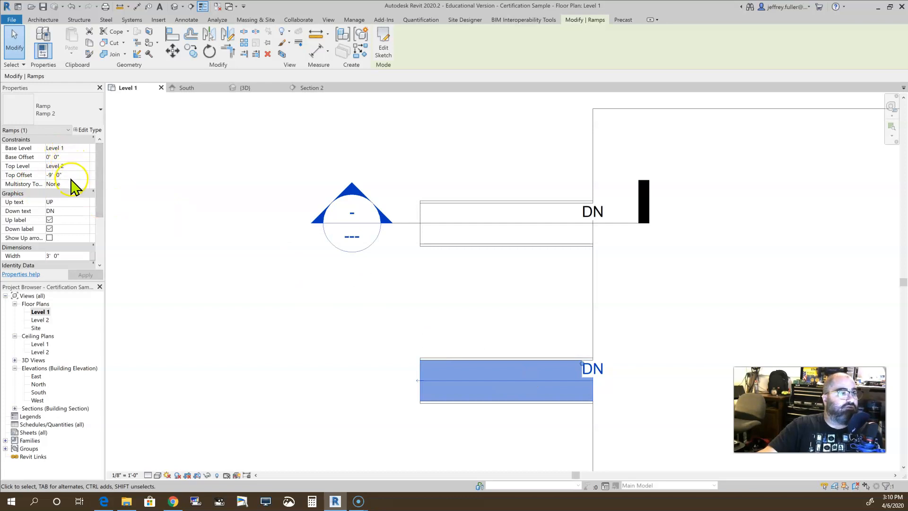
scroll(70, 214, "down", 2)
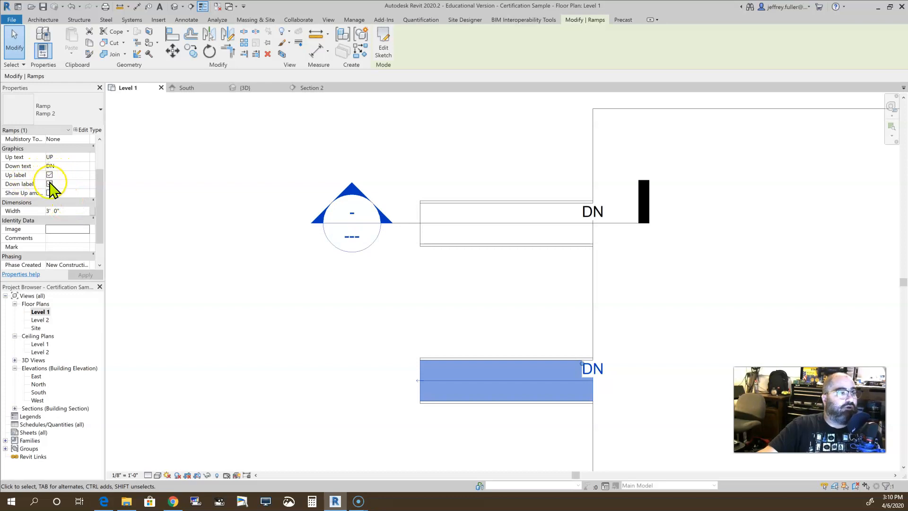
scroll(66, 188, "down", 1)
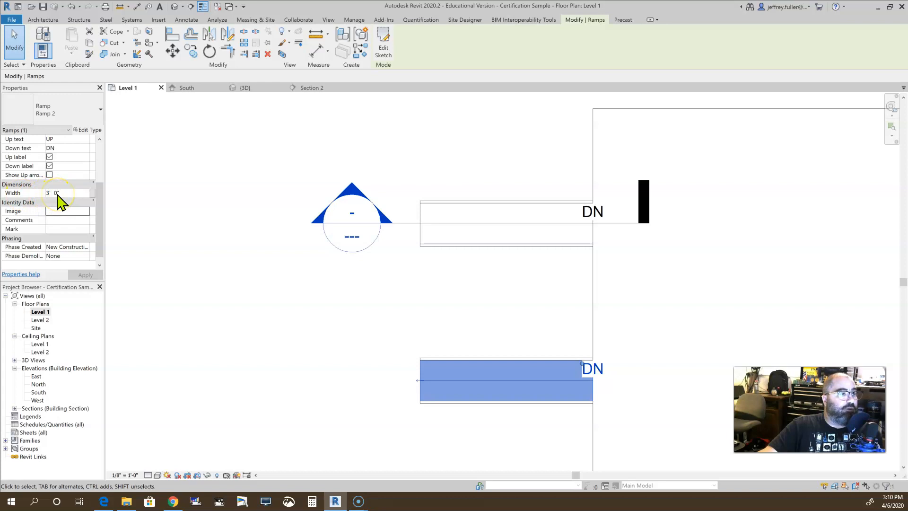
scroll(58, 203, "down", 1)
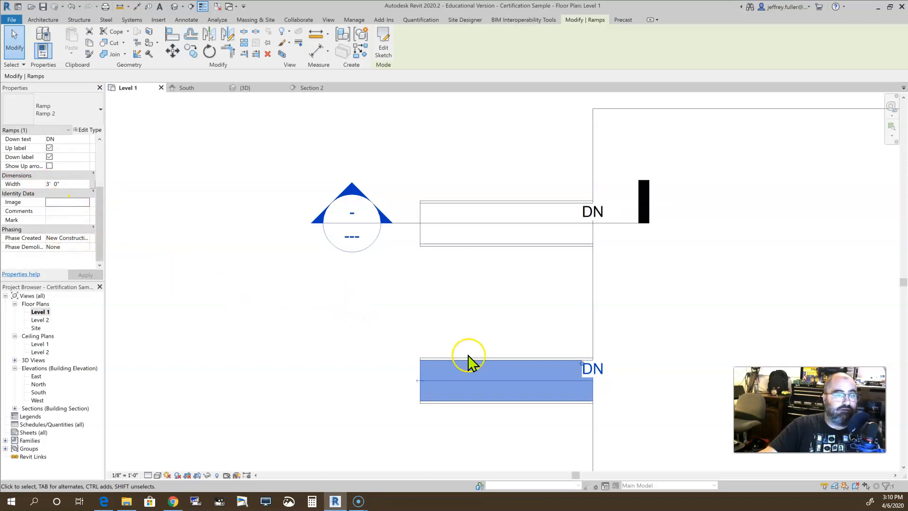
Review the first ramp's type properties, including the options for its Function, keeping the function as Interior.
left_click(89, 130)
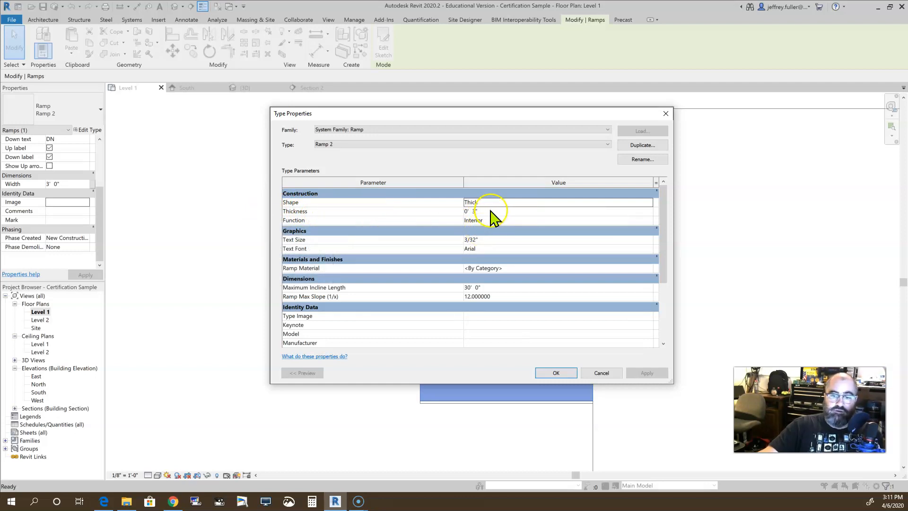
left_click(495, 220)
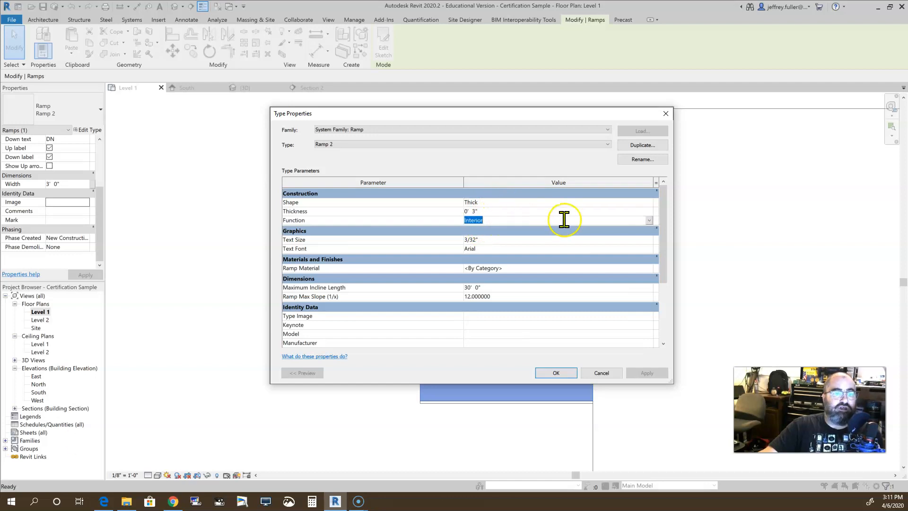
left_click(648, 220)
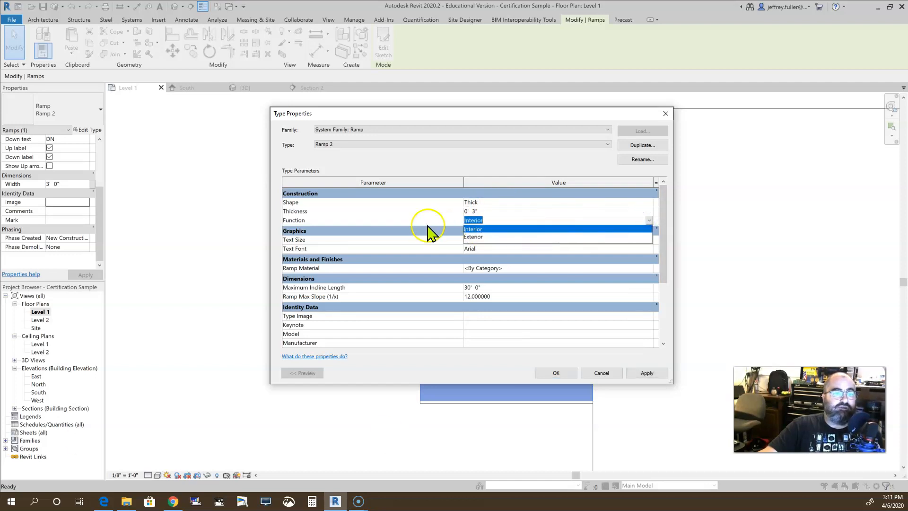
left_click(428, 226)
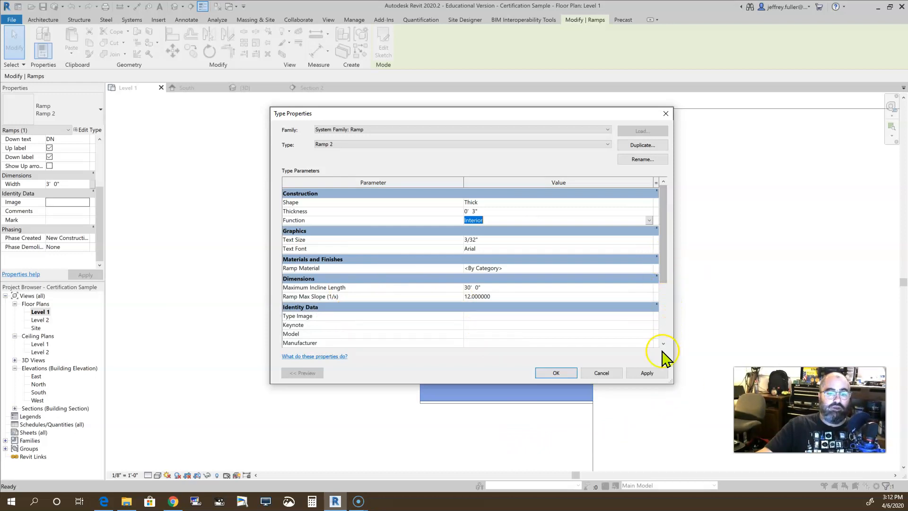
left_click(556, 373)
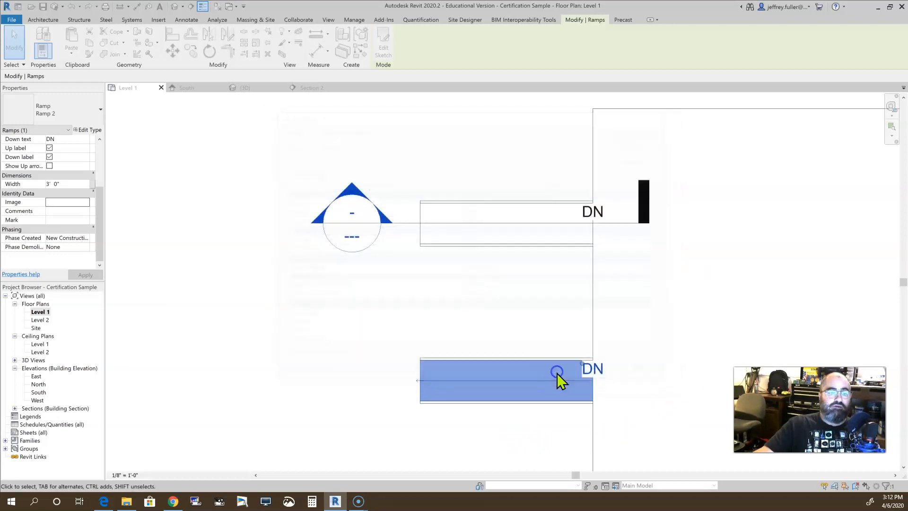